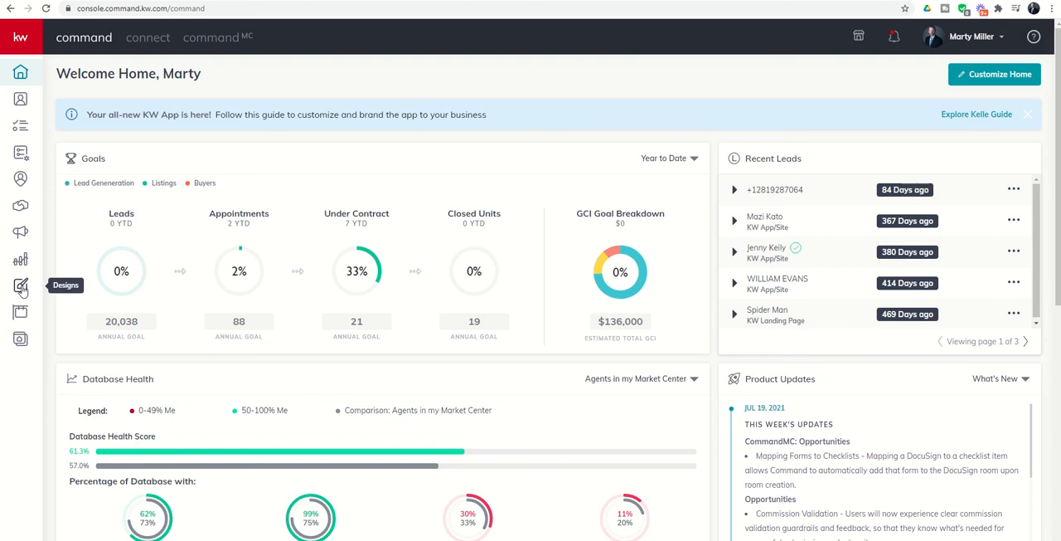
Start a new Social design from the Designs page, without importing photos or text from a listing.
{"action": "left_click", "coordinate": [23, 287]}
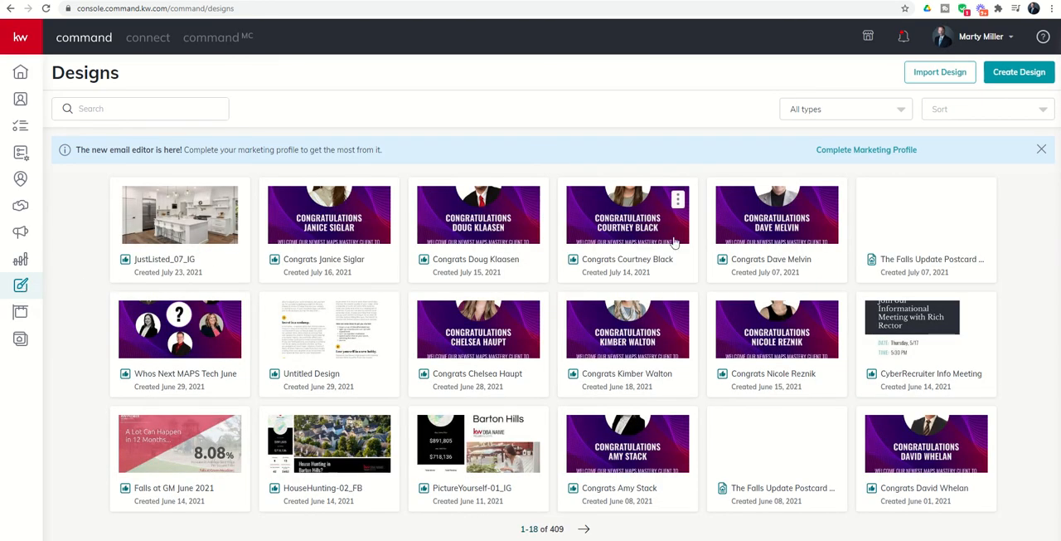
{"action": "left_click", "coordinate": [1021, 73]}
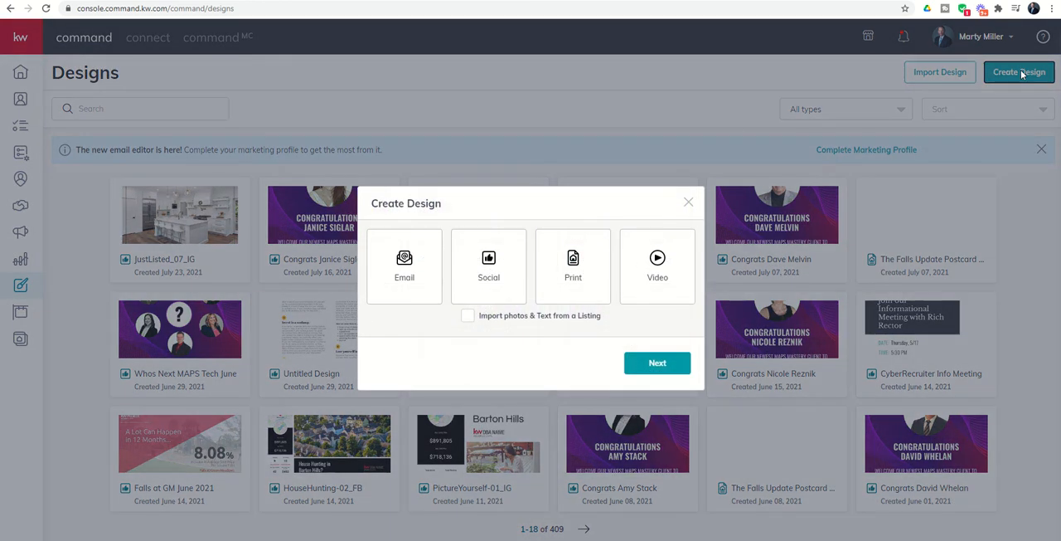
{"action": "left_click", "coordinate": [486, 263]}
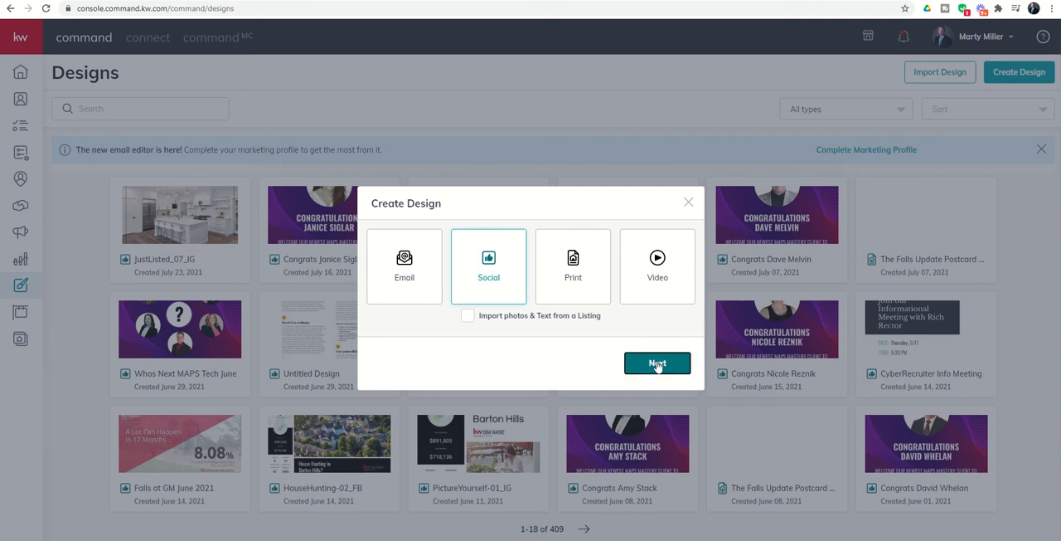
{"action": "left_click", "coordinate": [656, 363]}
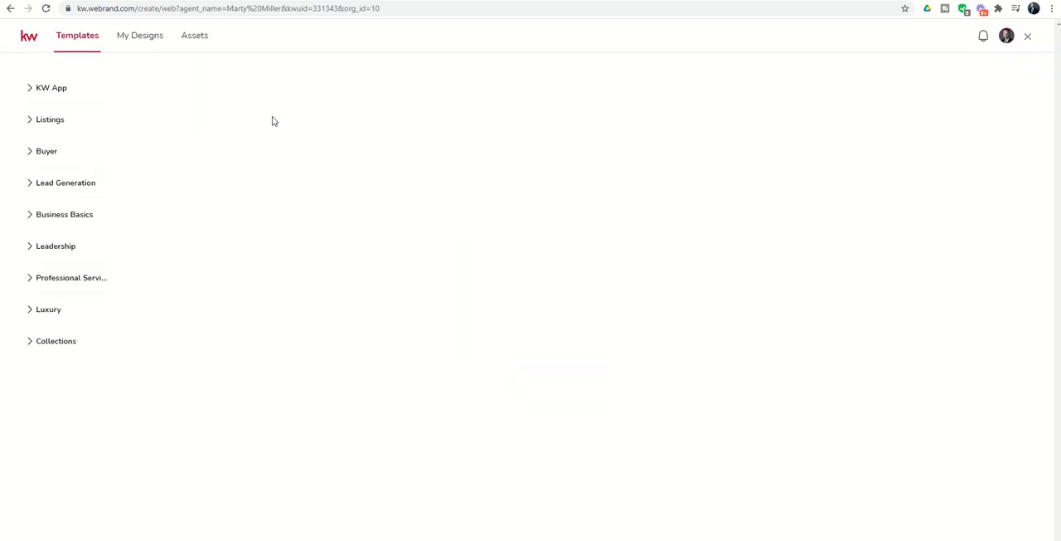
Filter the Just Listed listing templates to the Social - Square format and use the JustListed_07_IG template.
{"action": "left_click", "coordinate": [37, 121]}
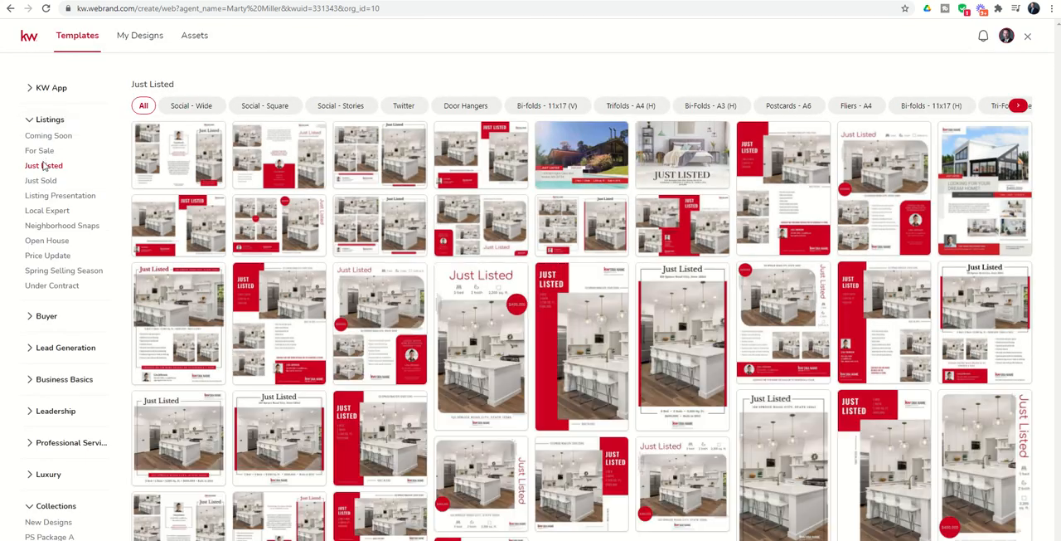
{"action": "left_click", "coordinate": [44, 167]}
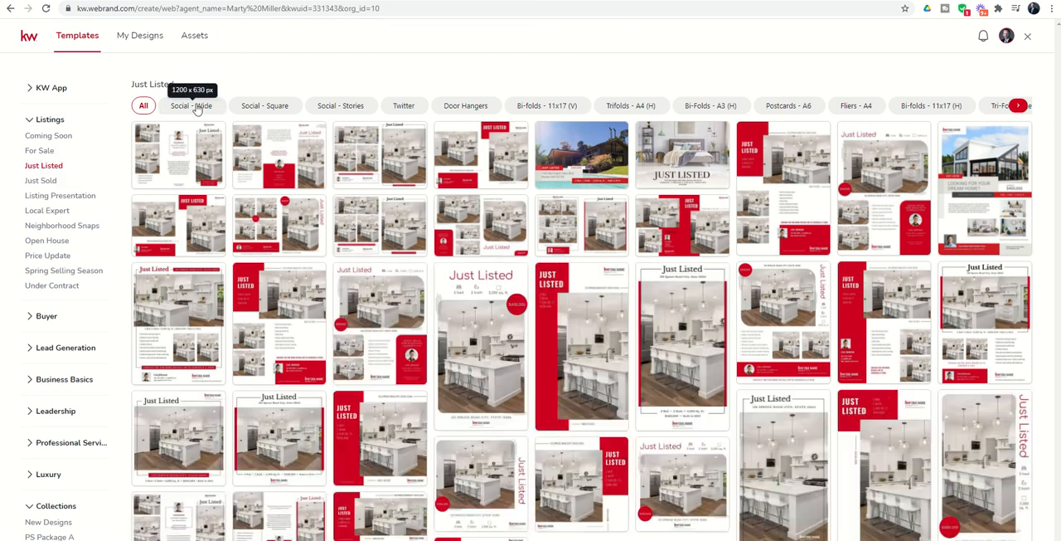
{"action": "left_click", "coordinate": [196, 106]}
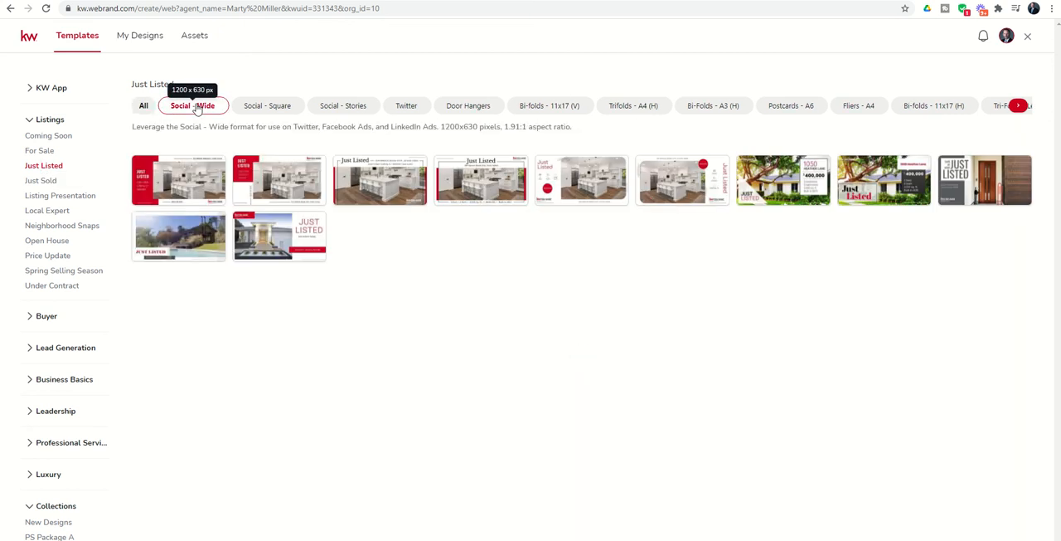
{"action": "left_click", "coordinate": [277, 111]}
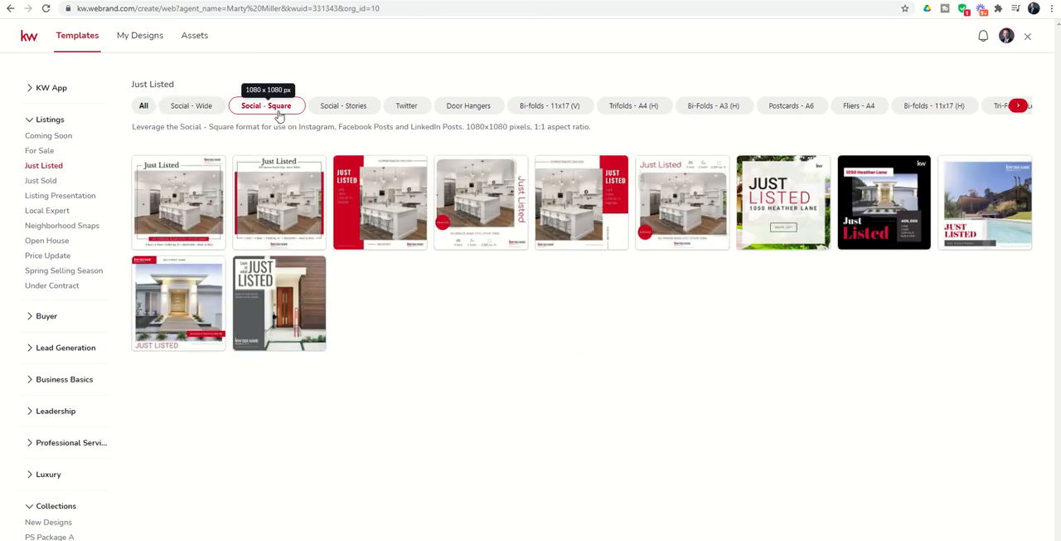
{"action": "mouse_move", "coordinate": [207, 165]}
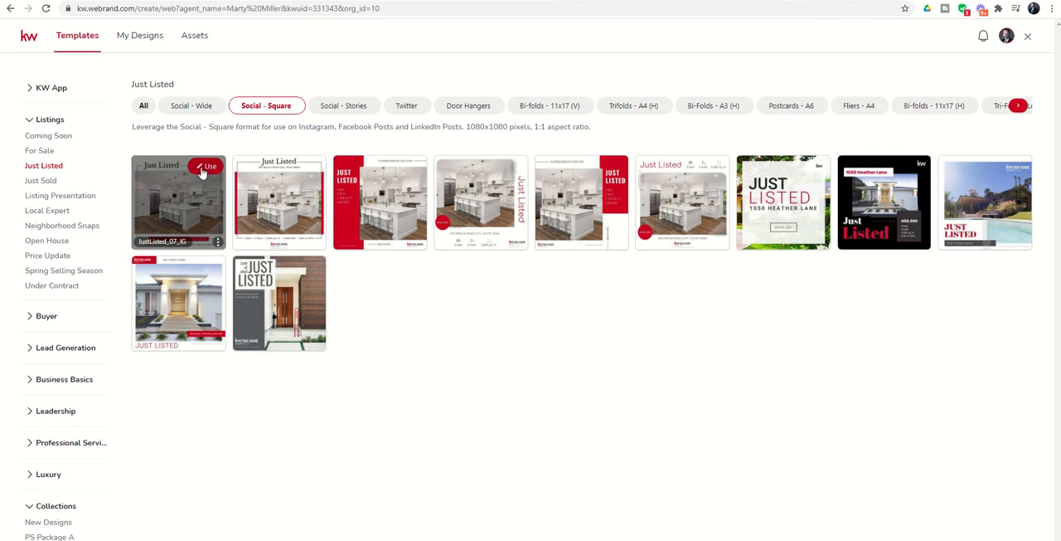
{"action": "left_click", "coordinate": [207, 166]}
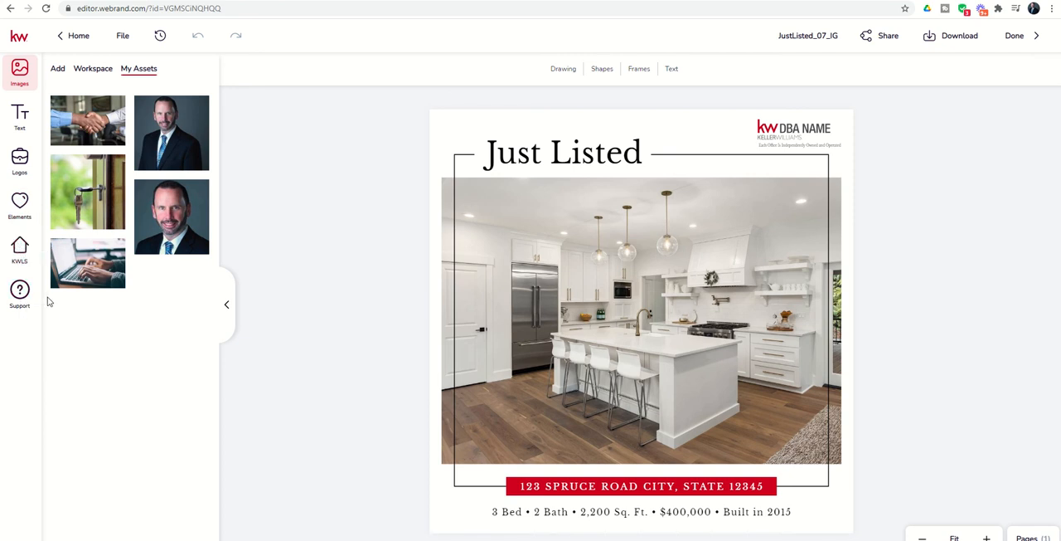
Look through the editor's text, logo, element, KWLS and image collections available for the design.
{"action": "left_click", "coordinate": [20, 114]}
{"action": "left_click", "coordinate": [20, 159]}
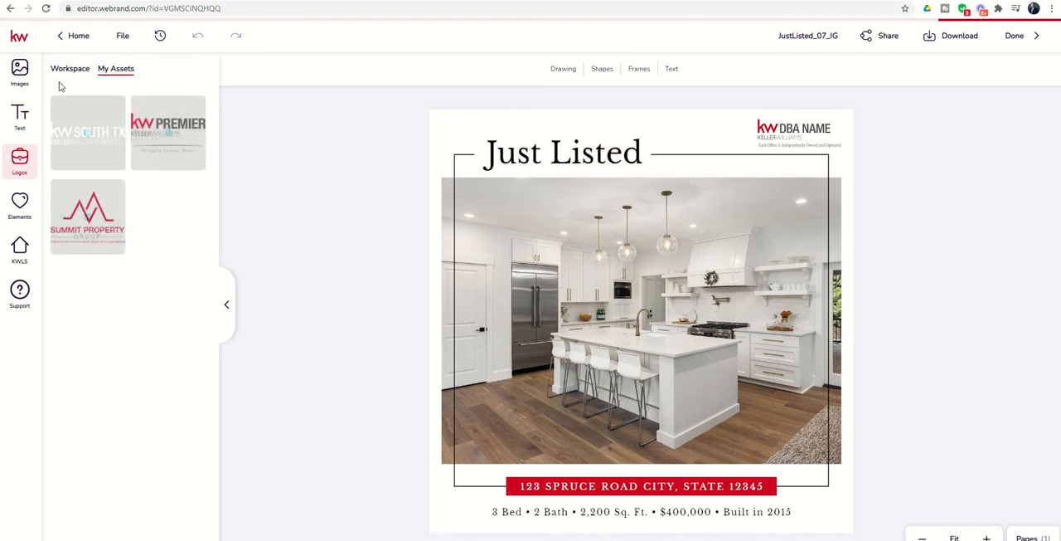
{"action": "left_click", "coordinate": [25, 190]}
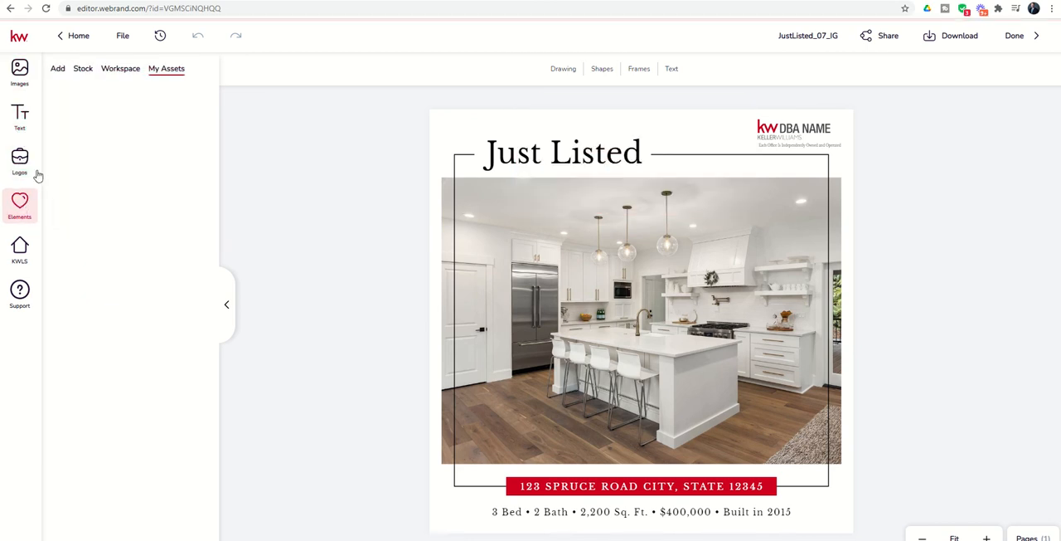
{"action": "left_click", "coordinate": [20, 243]}
{"action": "left_click", "coordinate": [20, 158]}
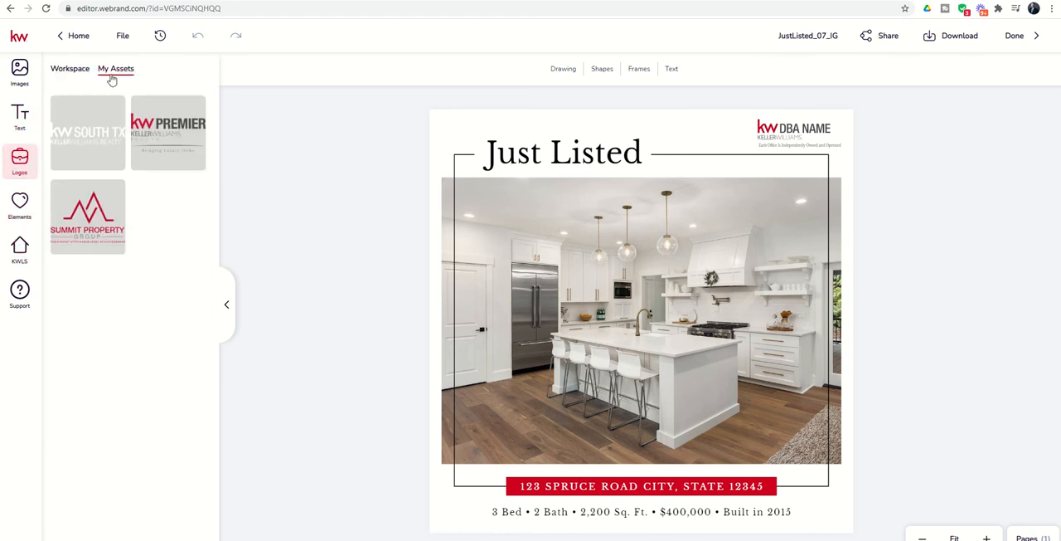
{"action": "left_click", "coordinate": [20, 118]}
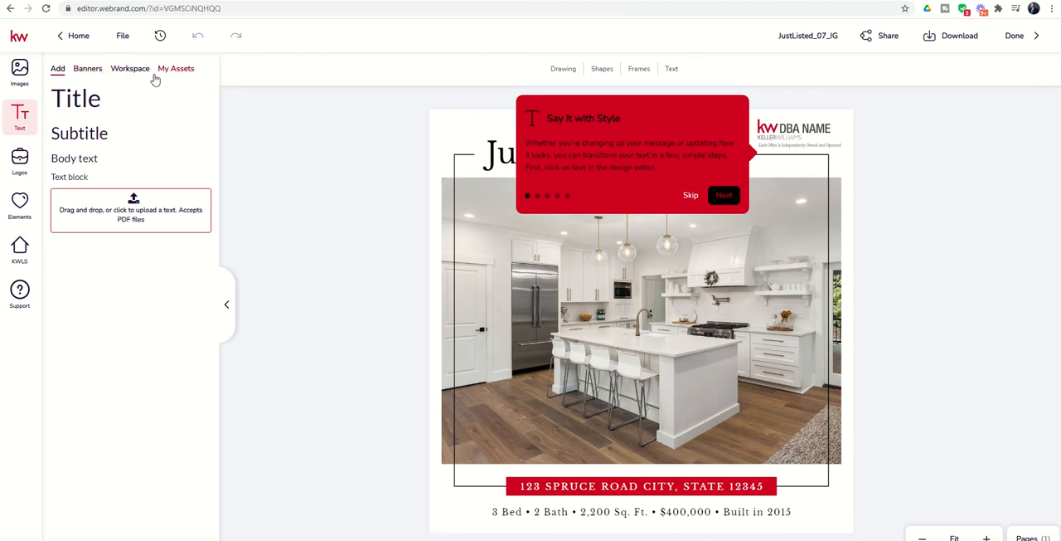
{"action": "left_click", "coordinate": [20, 81]}
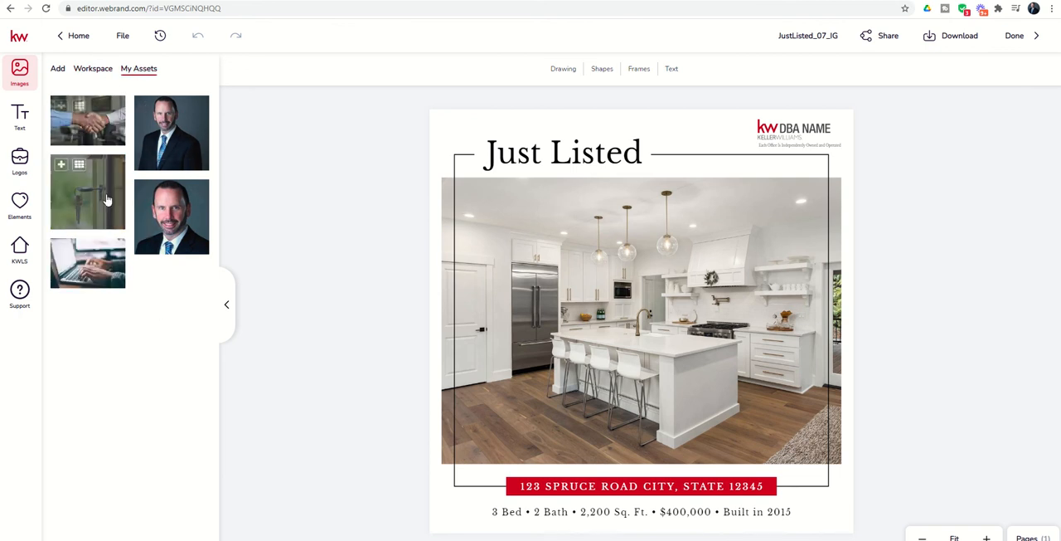
{"action": "left_click", "coordinate": [23, 170]}
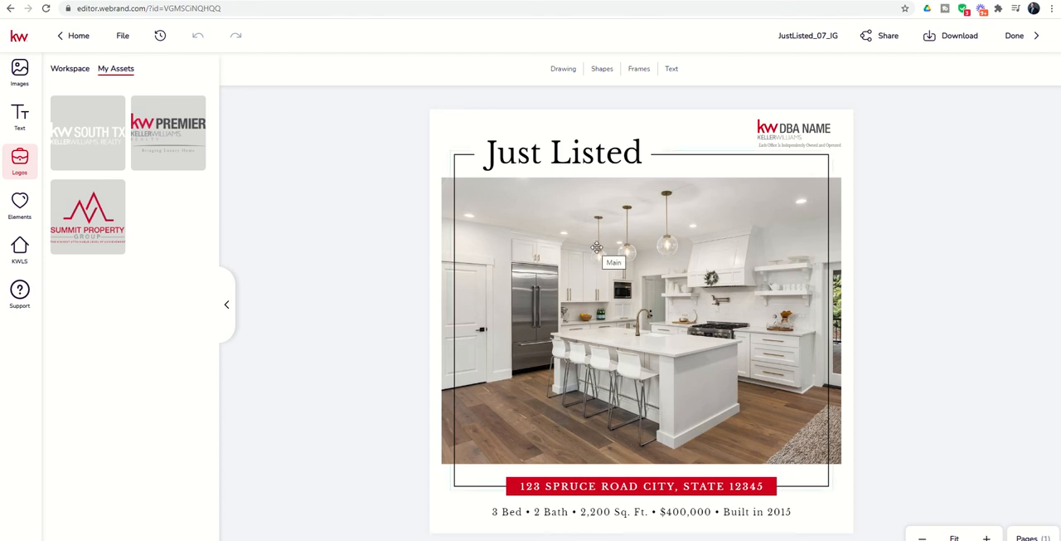
Examine the template's editable text lines and logo at a closer zoom, and check its page list.
{"action": "left_click", "coordinate": [599, 160]}
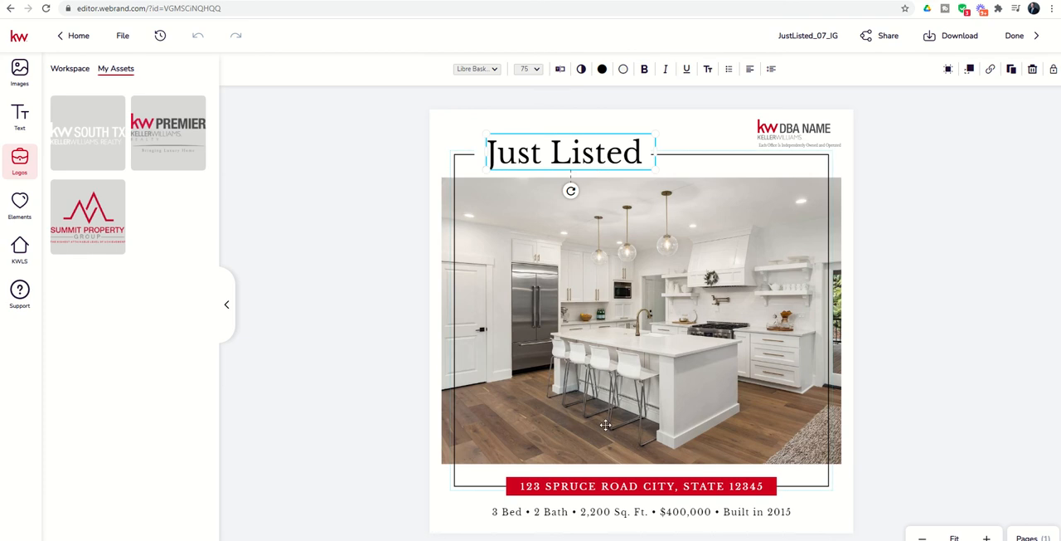
{"action": "left_click", "coordinate": [603, 512]}
{"action": "left_click", "coordinate": [602, 511]}
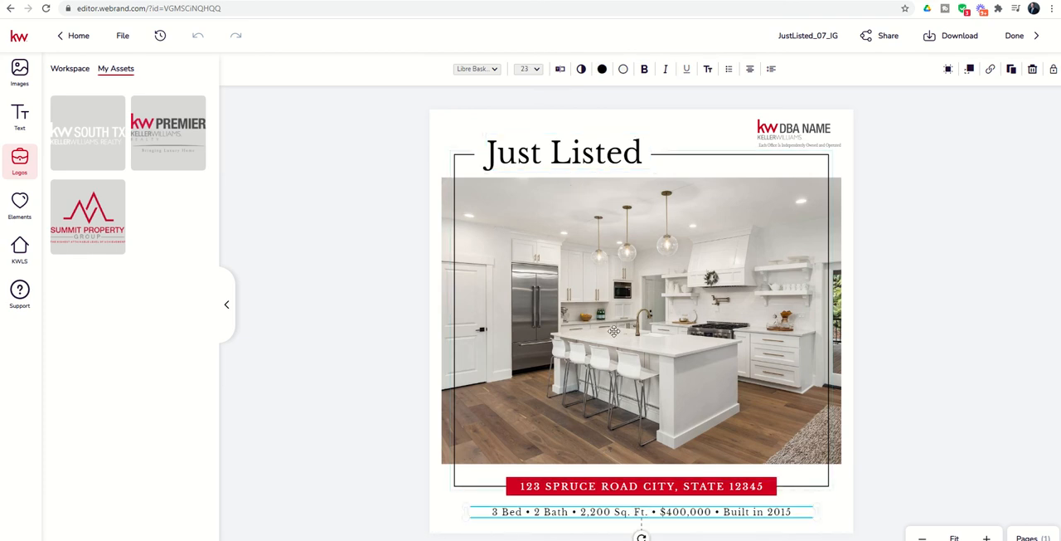
{"action": "left_click", "coordinate": [796, 137]}
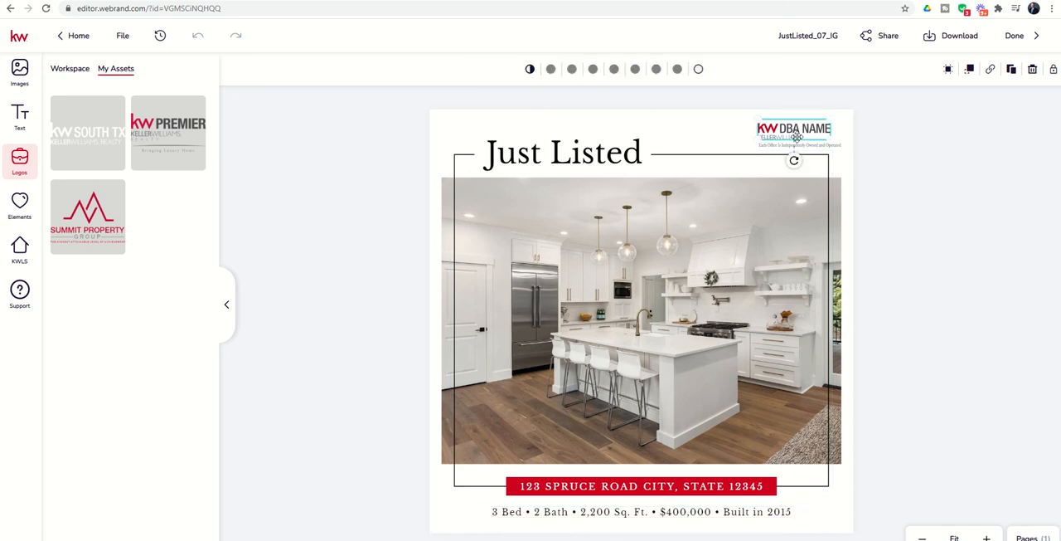
{"action": "left_click", "coordinate": [354, 119]}
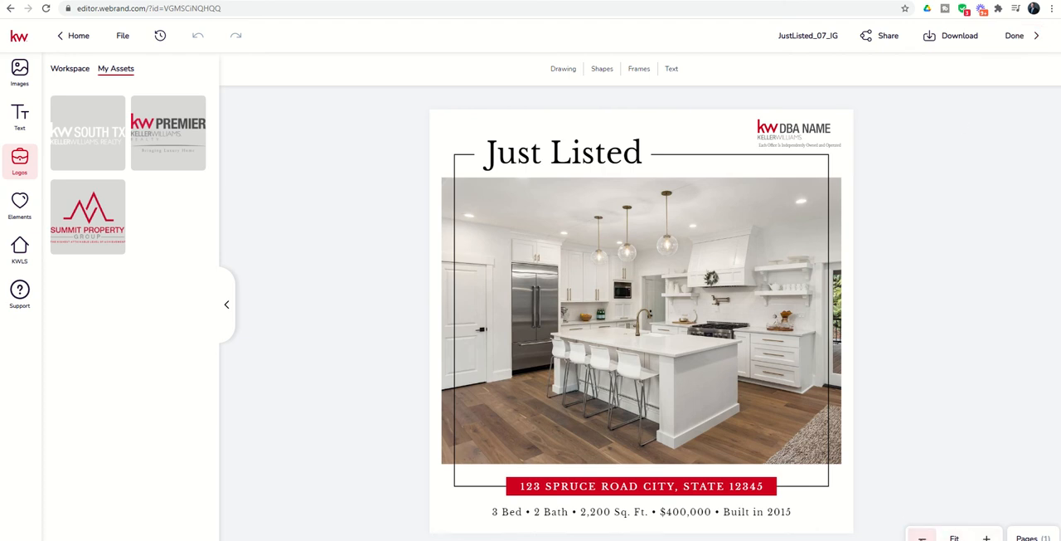
{"action": "left_click", "coordinate": [922, 538]}
{"action": "left_click", "coordinate": [987, 538]}
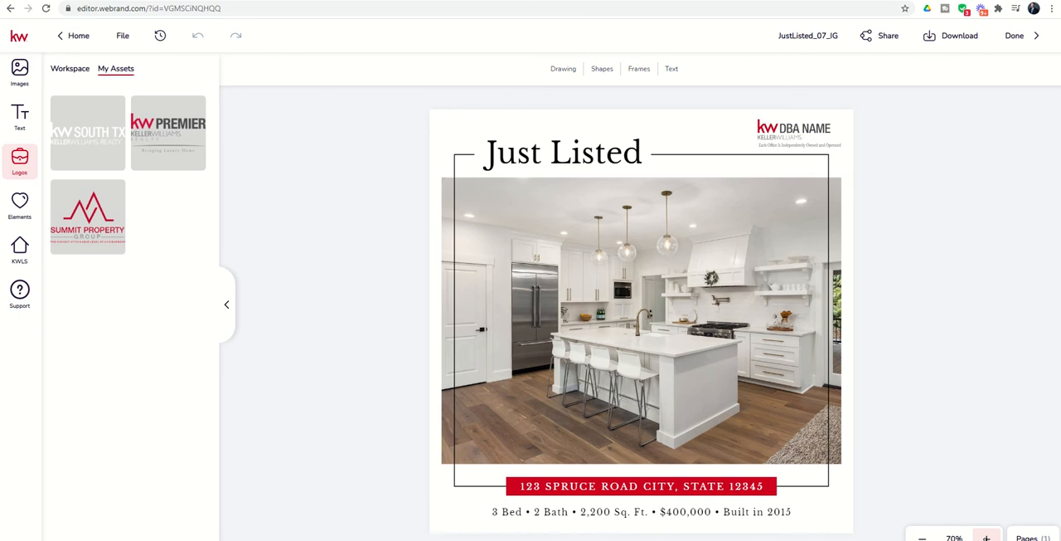
{"action": "left_click", "coordinate": [987, 537]}
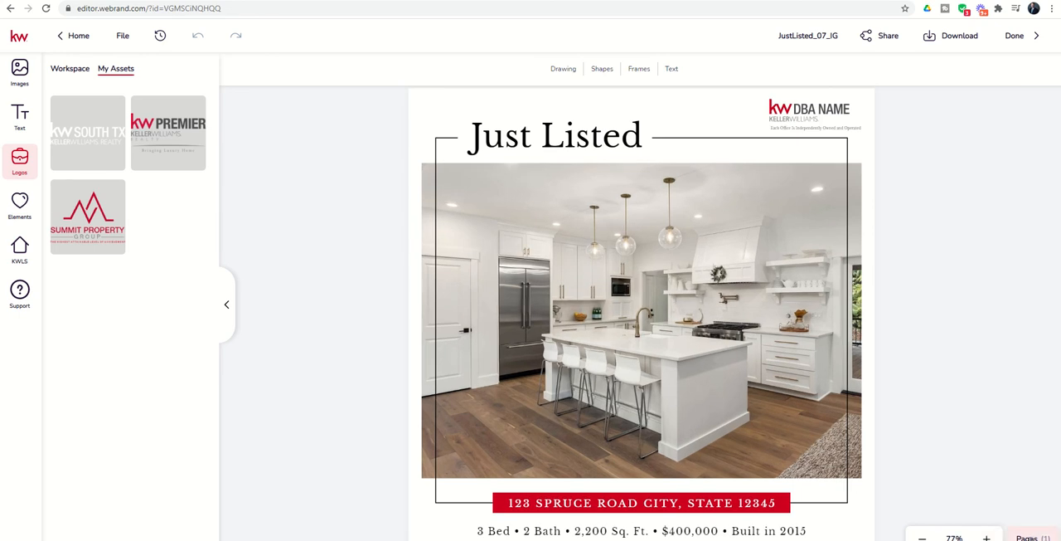
{"action": "left_click", "coordinate": [1033, 537]}
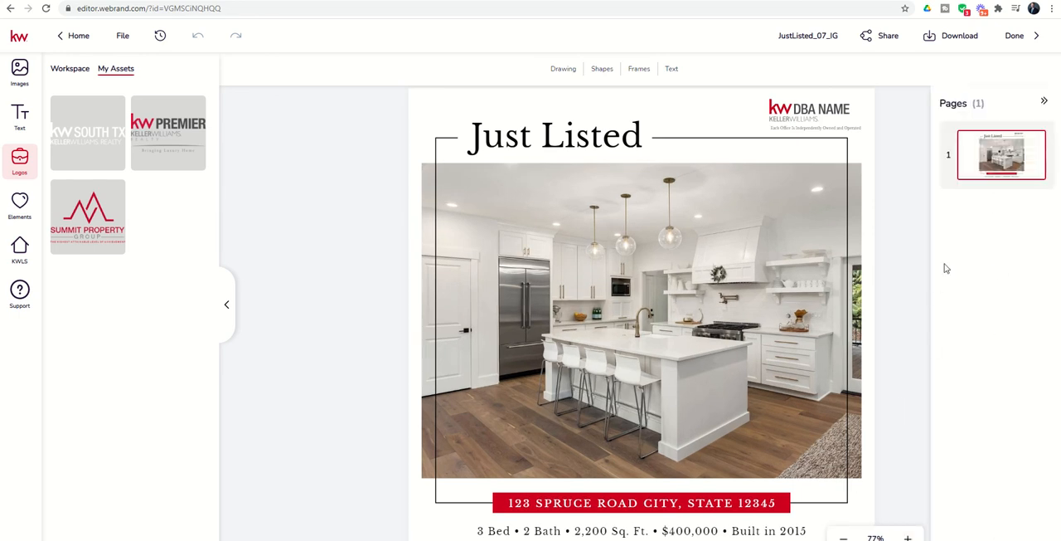
{"action": "left_click", "coordinate": [1043, 102]}
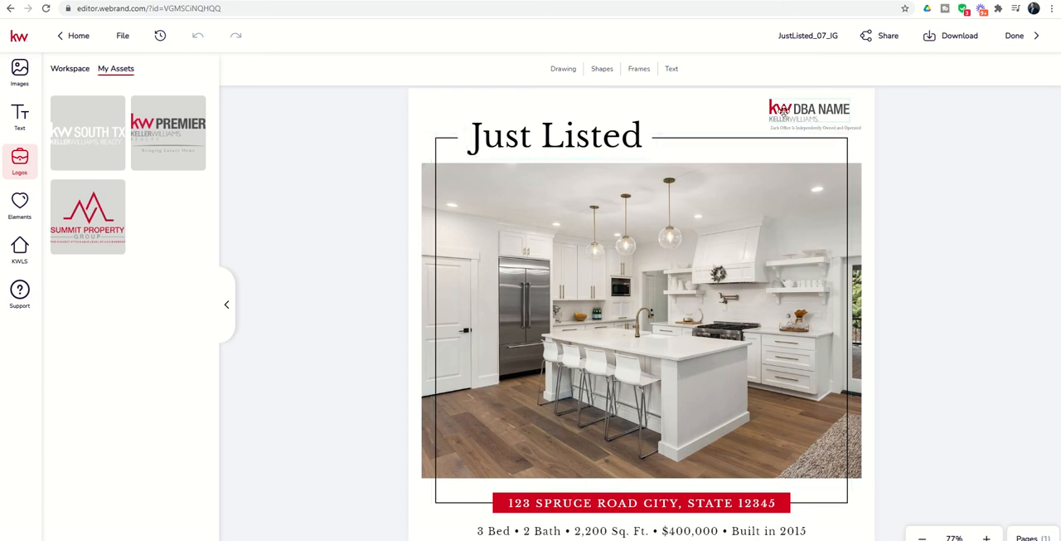
Replace the DBA NAME logo with the KW Premier secondary logo and move it up to sit just above the frame line.
{"action": "left_click", "coordinate": [782, 109]}
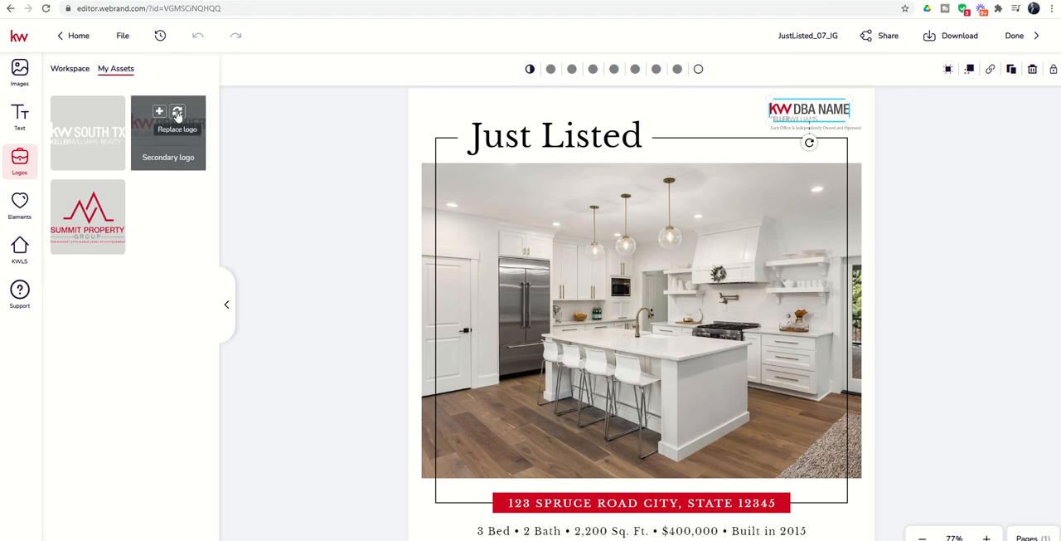
{"action": "left_click", "coordinate": [176, 116]}
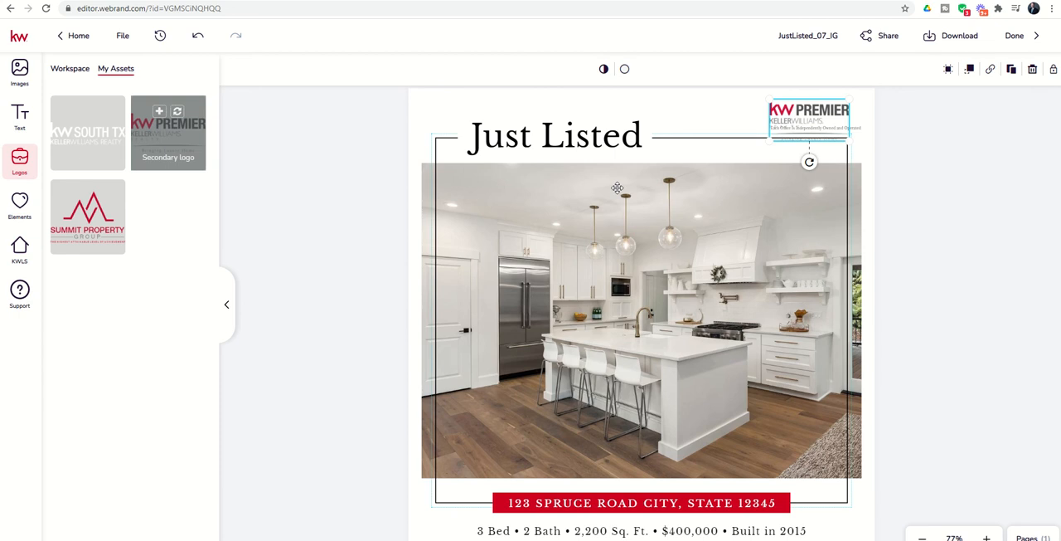
{"action": "left_click_drag", "start_coordinate": [817, 123], "coordinate": [817, 121]}
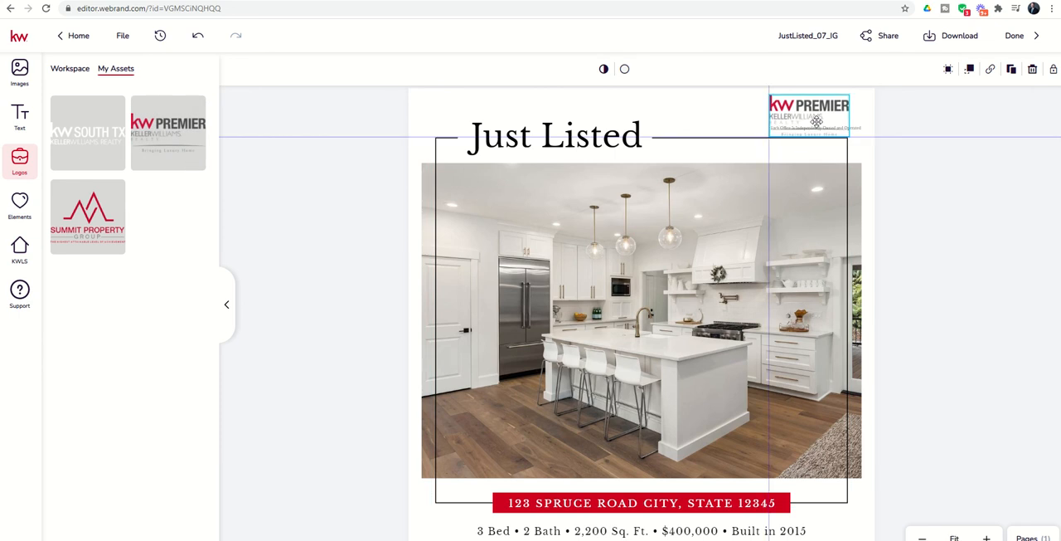
{"action": "left_click", "coordinate": [726, 121]}
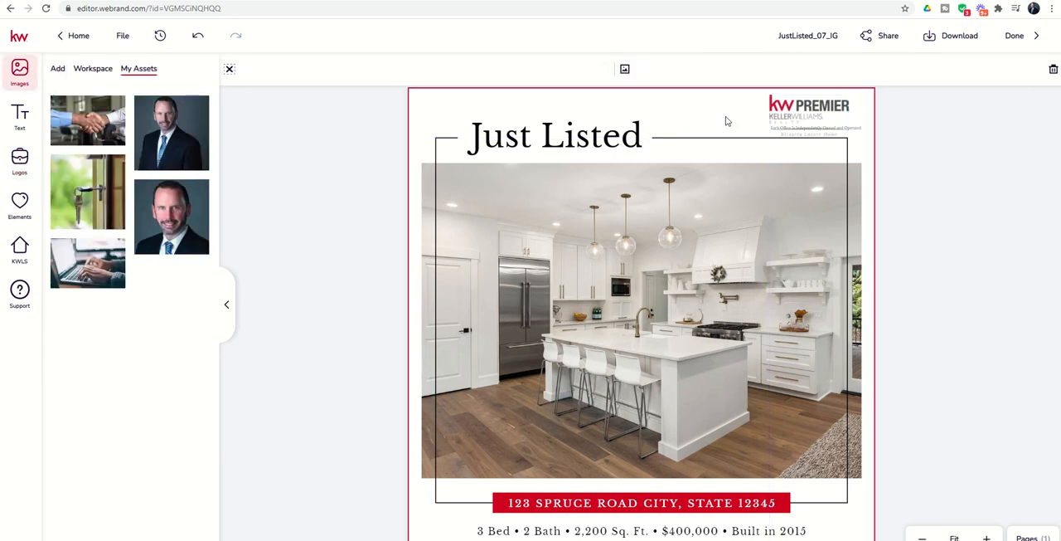
Replace the placeholder address in the red banner with the listing's street address, city, state and ZIP code.
{"action": "left_click", "coordinate": [566, 138]}
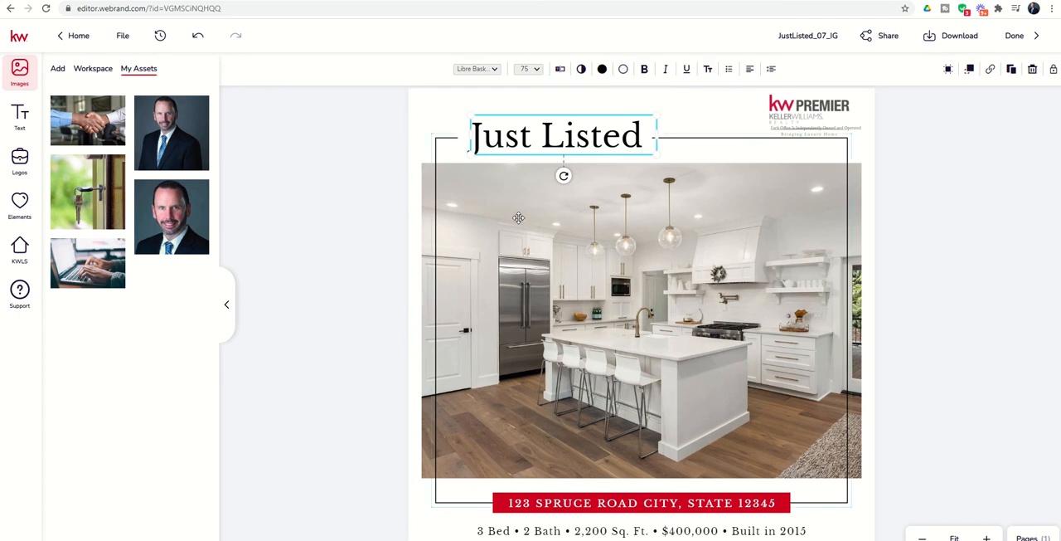
{"action": "left_click", "coordinate": [654, 503]}
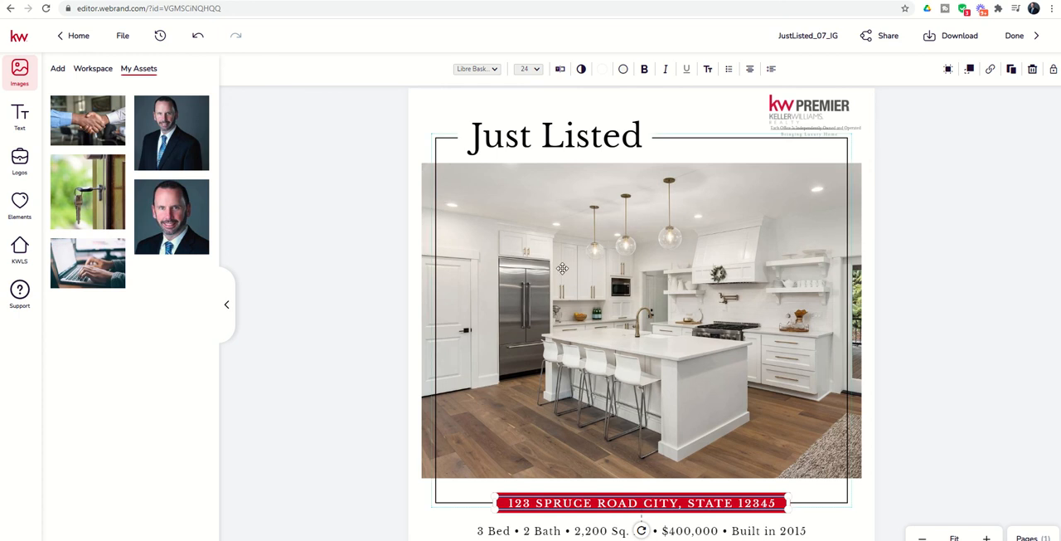
{"action": "left_click", "coordinate": [561, 71]}
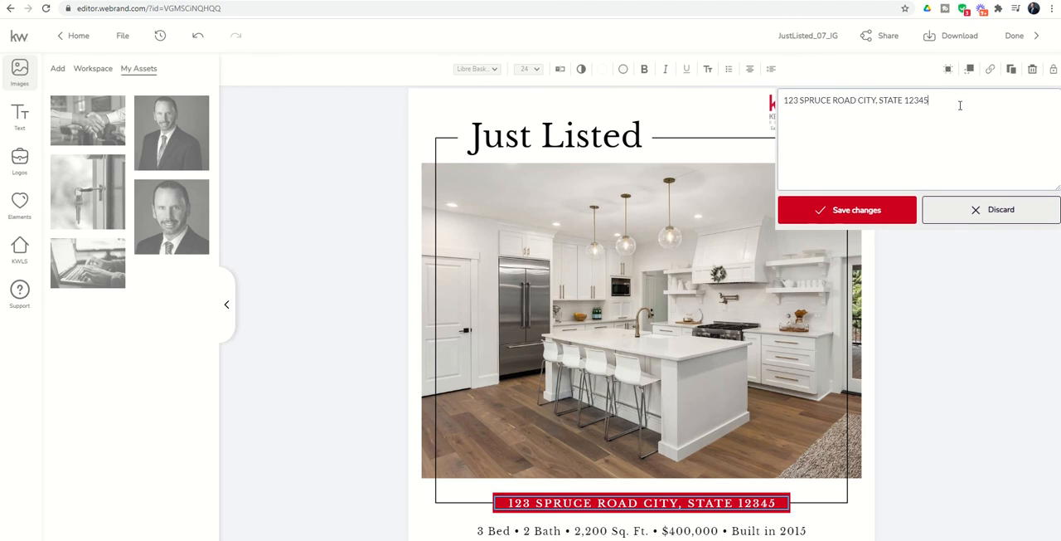
{"action": "left_click_drag", "start_coordinate": [960, 106], "coordinate": [756, 112]}
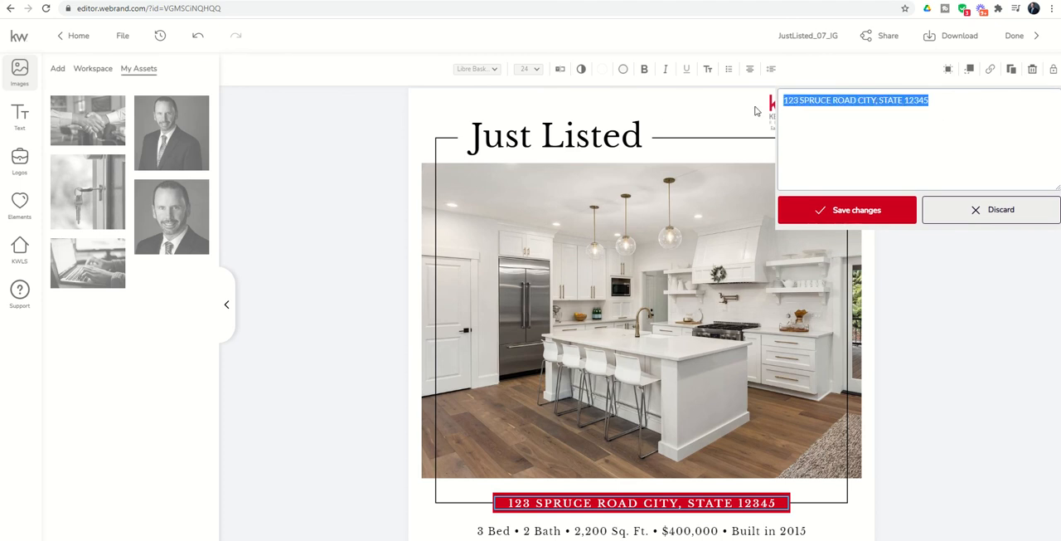
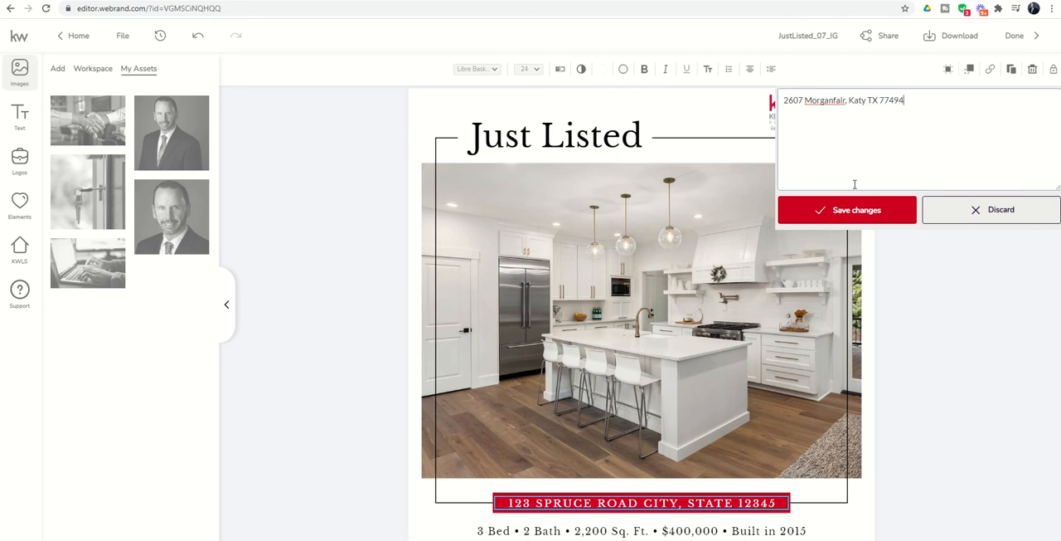
{"action": "left_click", "coordinate": [852, 215]}
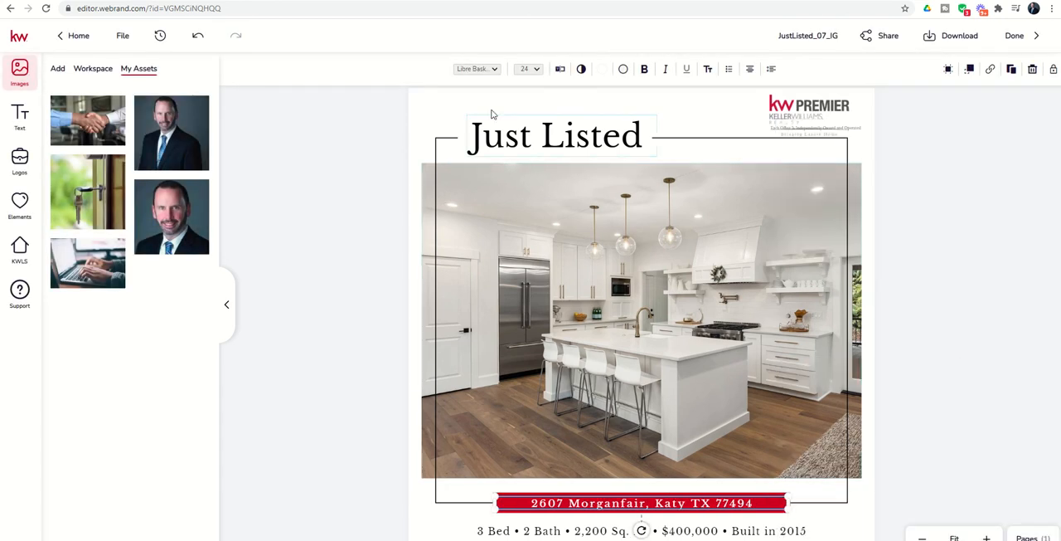
Rewrite the listing's address in the red banner in all capital letters and save the text.
{"action": "left_click", "coordinate": [559, 68]}
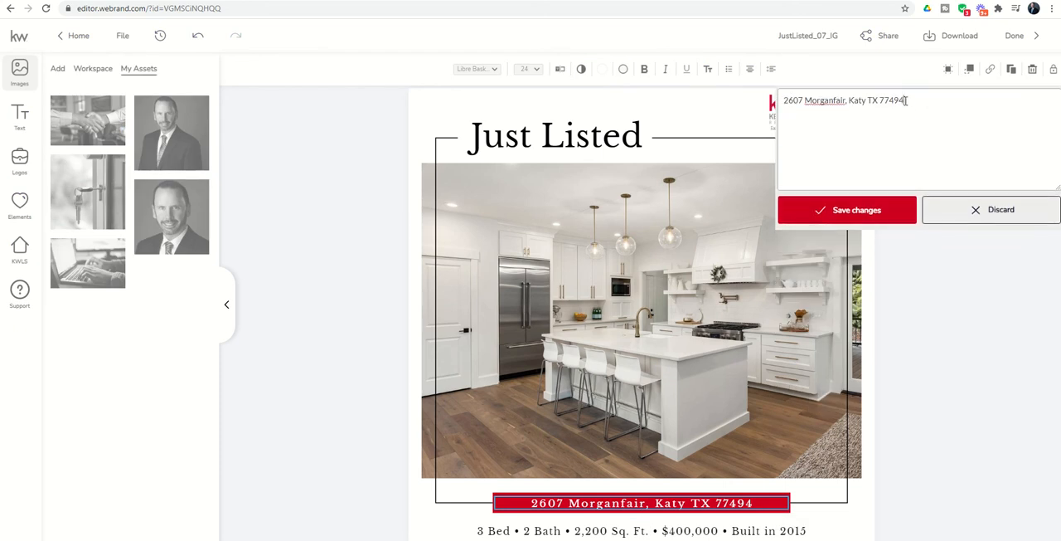
{"action": "left_click_drag", "start_coordinate": [908, 101], "coordinate": [574, 70]}
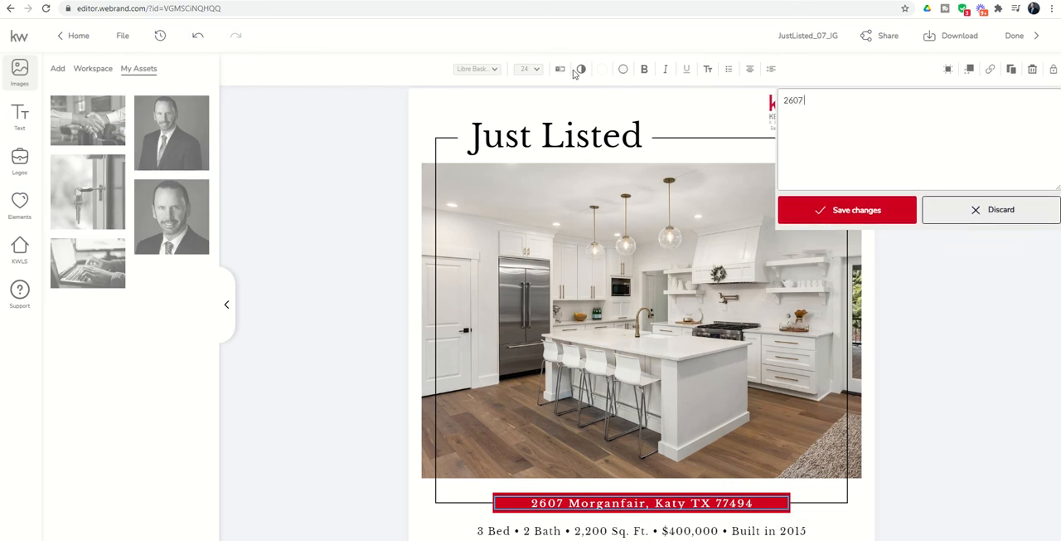
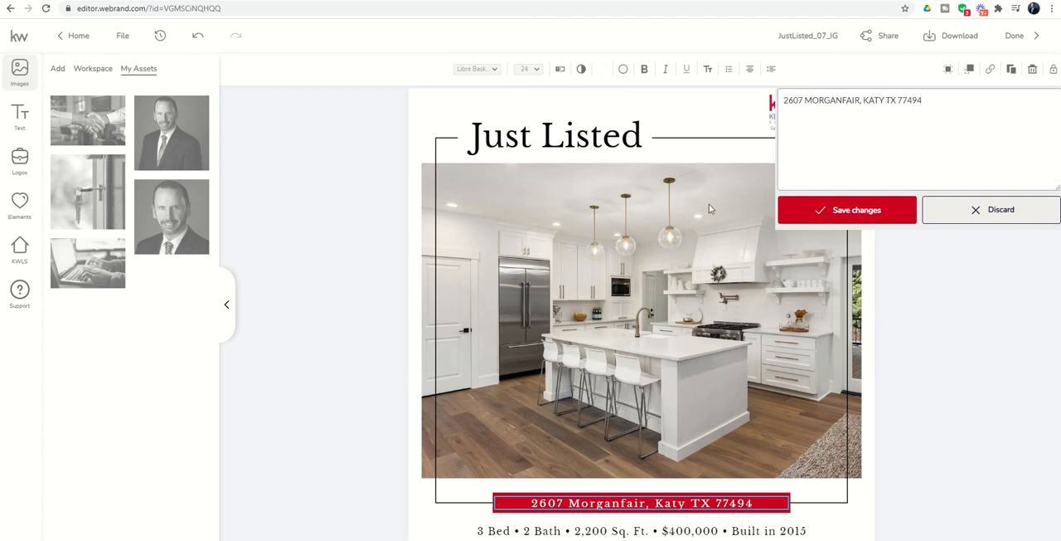
{"action": "left_click", "coordinate": [801, 208]}
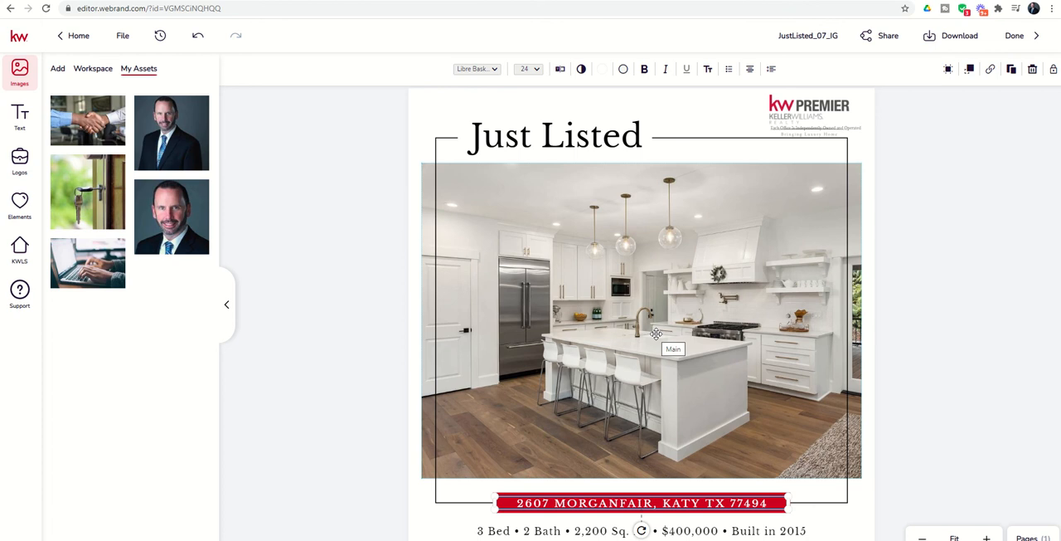
Search the KWLS listings for the property's street address, open the matching listing and look through its photos.
{"action": "left_click", "coordinate": [21, 256]}
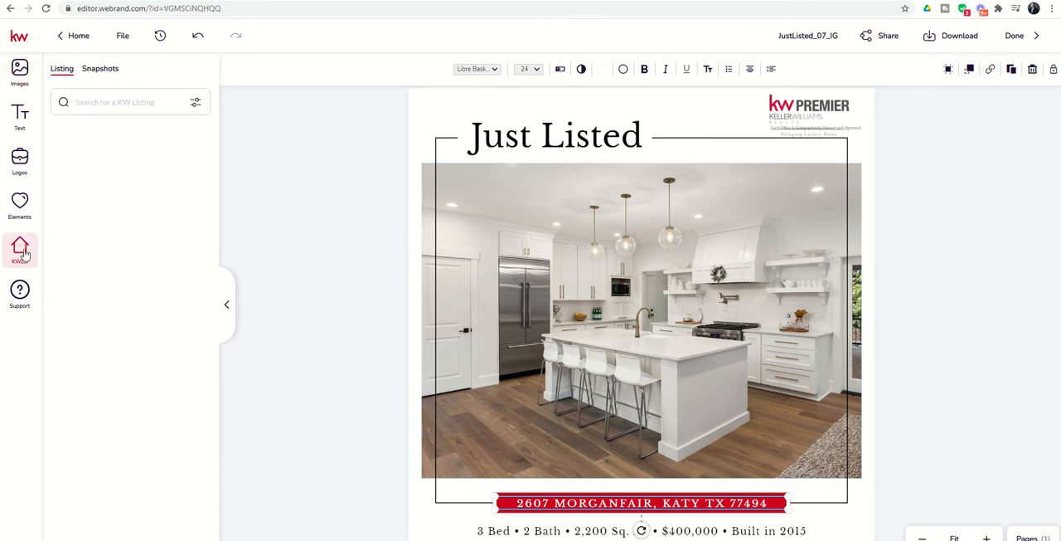
{"action": "left_click", "coordinate": [121, 101]}
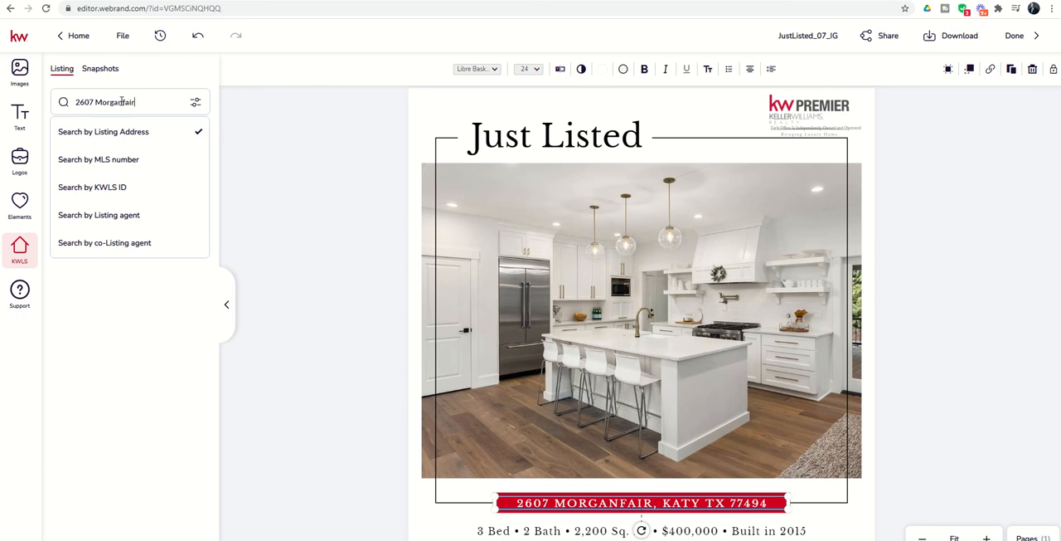
{"action": "key", "text": "Return"}
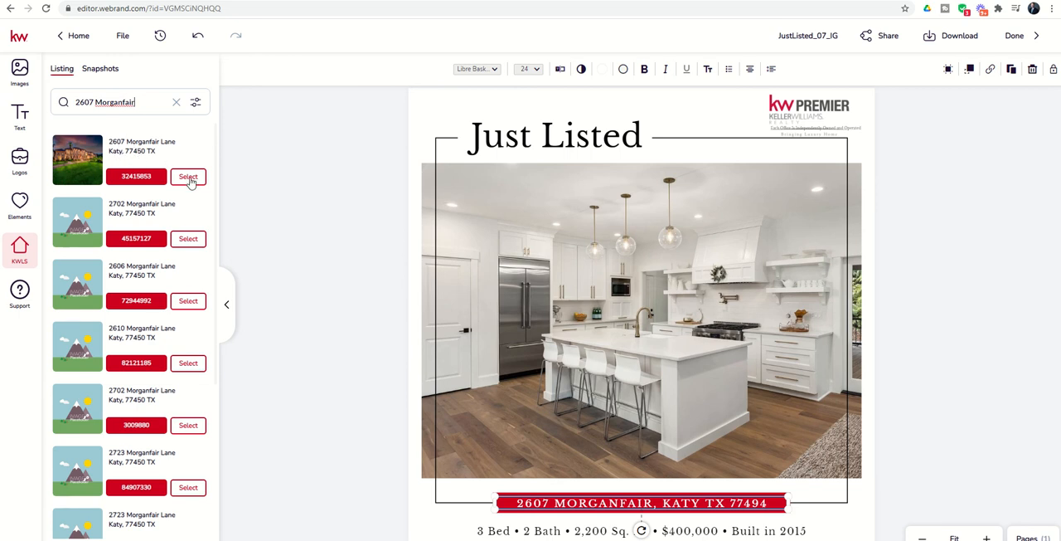
{"action": "left_click", "coordinate": [182, 176]}
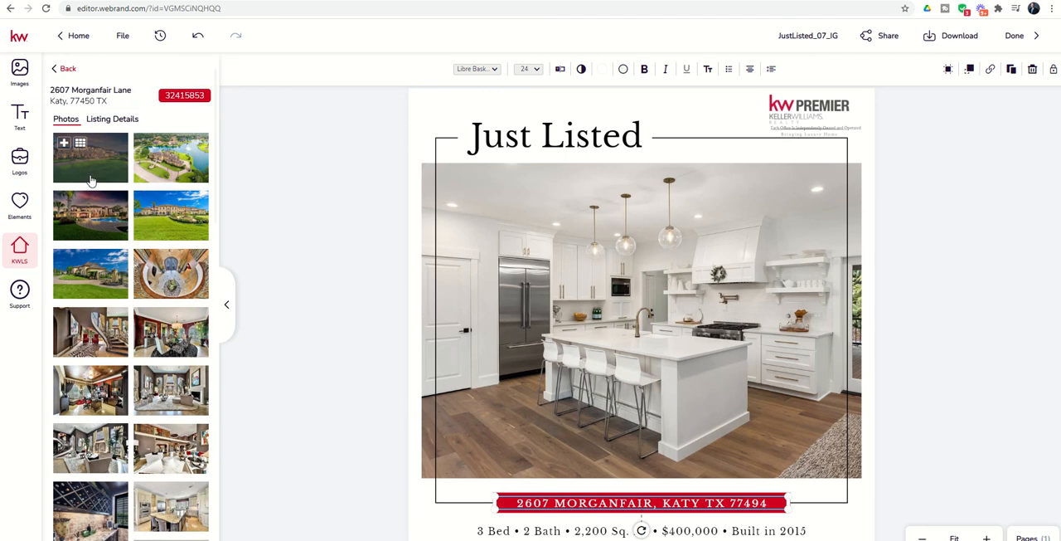
{"action": "scroll", "coordinate": [124, 398], "scroll_direction": "down", "scroll_amount": 5}
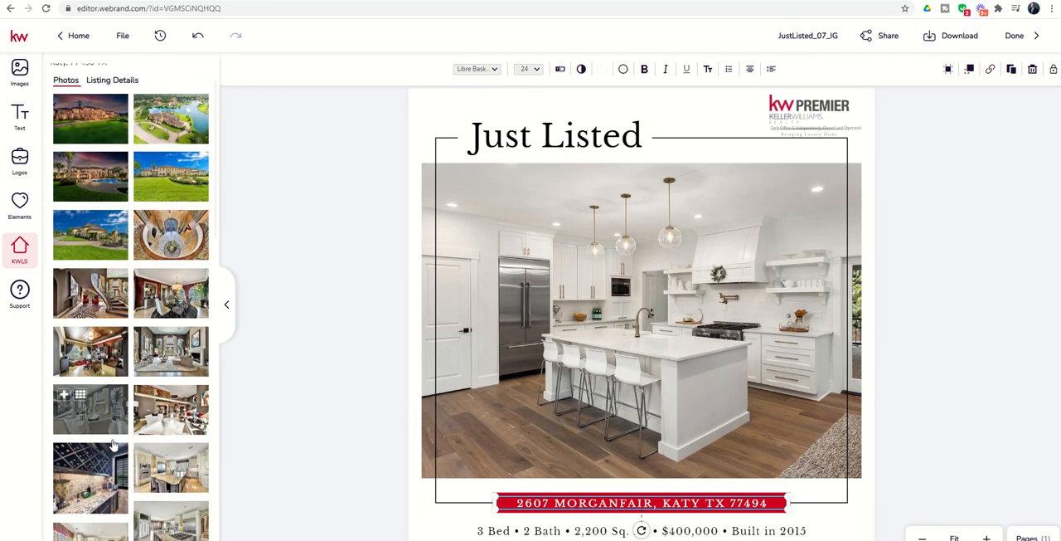
{"action": "scroll", "coordinate": [168, 451], "scroll_direction": "down", "scroll_amount": 10}
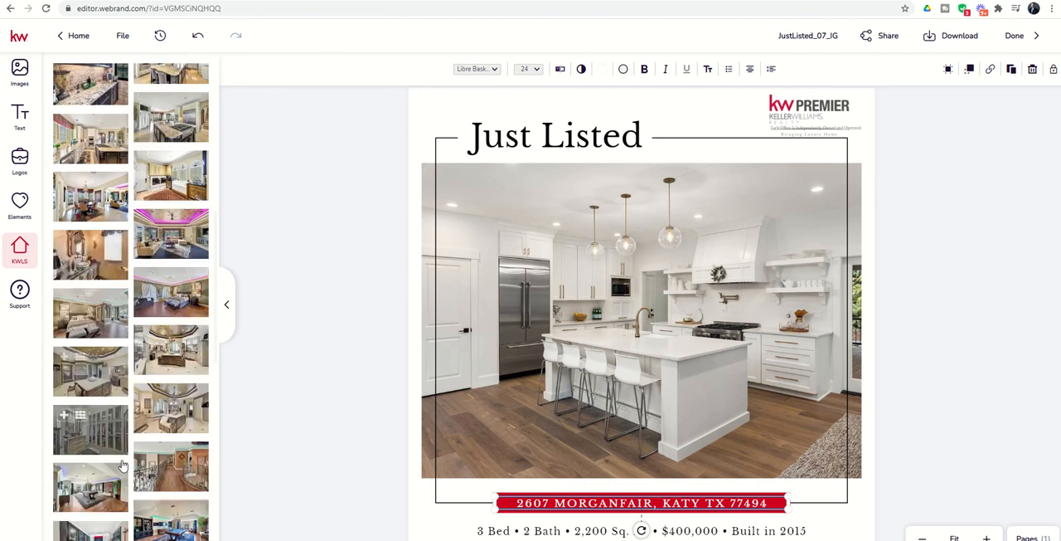
{"action": "scroll", "coordinate": [123, 466], "scroll_direction": "down", "scroll_amount": 10}
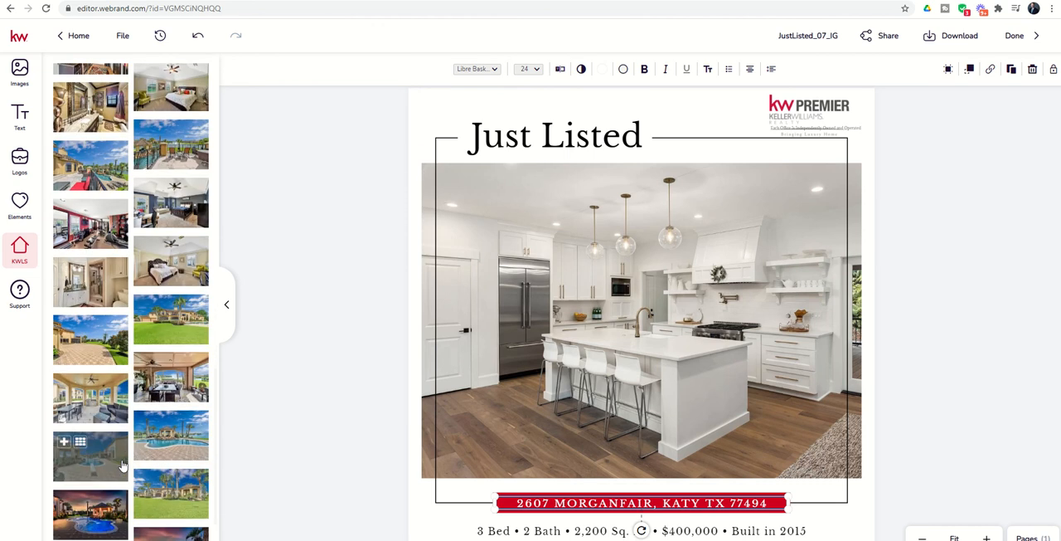
{"action": "scroll", "coordinate": [122, 466], "scroll_direction": "up", "scroll_amount": 20}
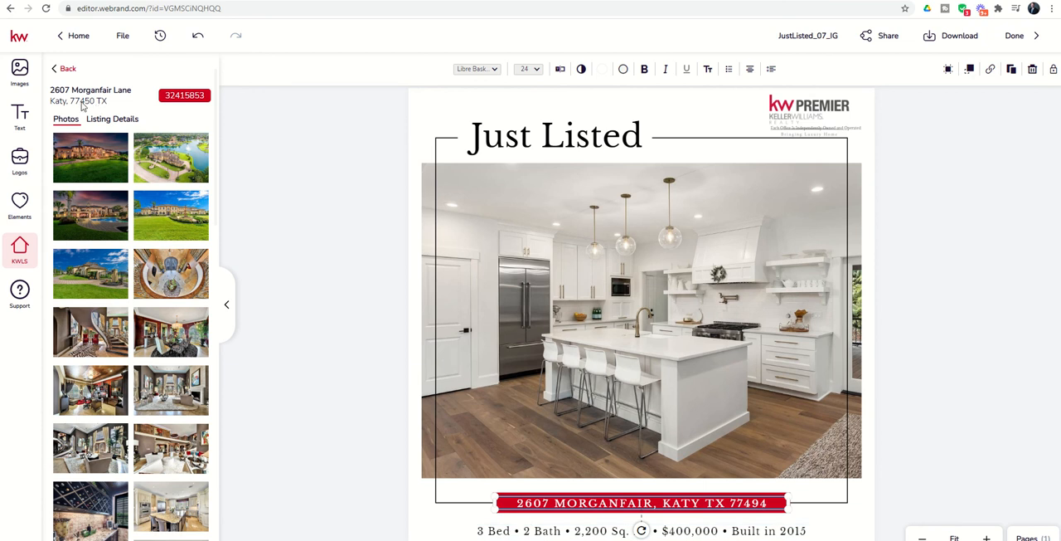
Correct the ZIP code in the red banner's address to match the KWLS listing.
{"action": "left_click", "coordinate": [561, 69]}
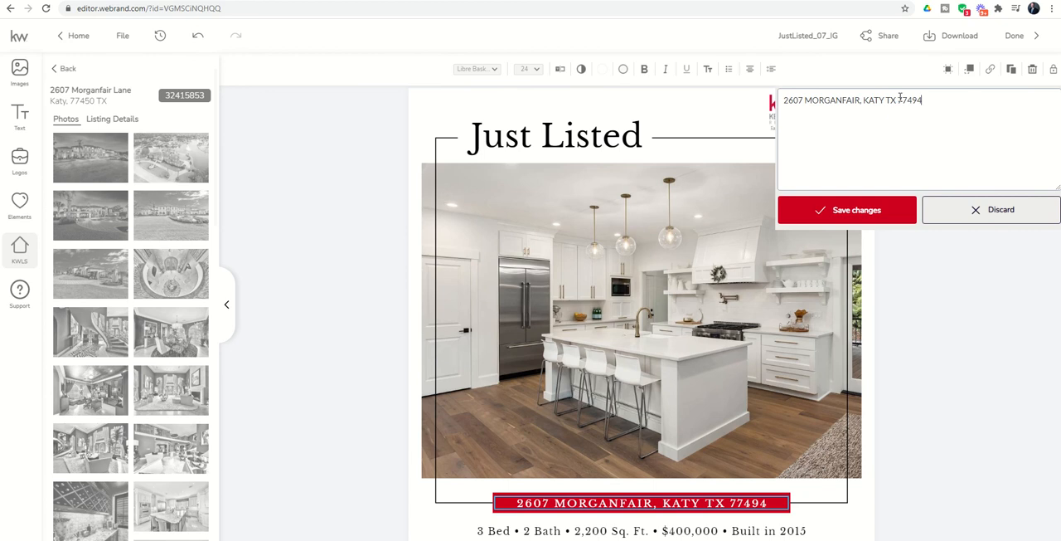
{"action": "left_click_drag", "start_coordinate": [898, 100], "coordinate": [969, 100]}
{"action": "type", "text": "77"}
{"action": "left_click", "coordinate": [891, 212]}
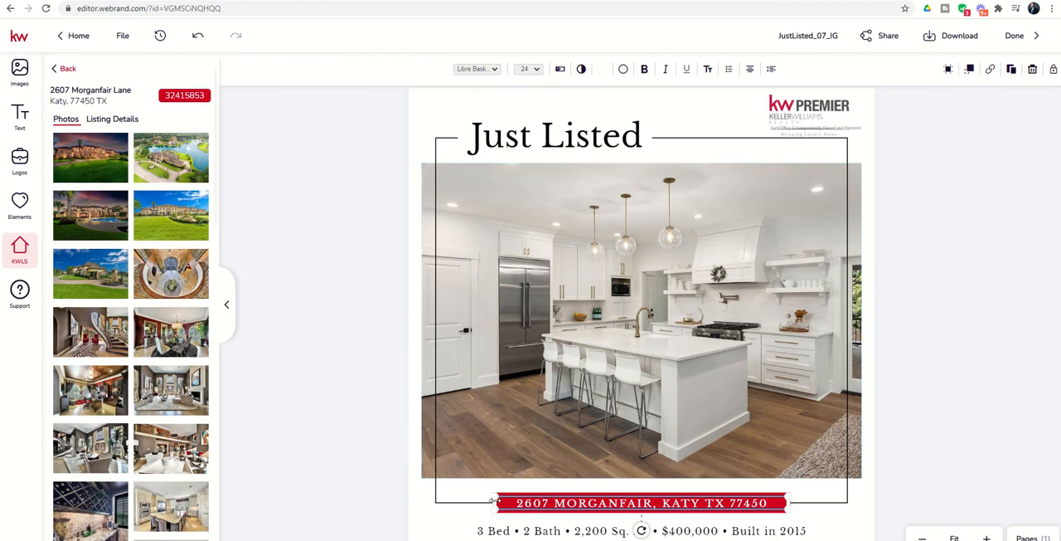
Consult the KWLS listing details and set the property line below the banner to 5 Bed and 6.2 Bath.
{"action": "left_click", "coordinate": [497, 532]}
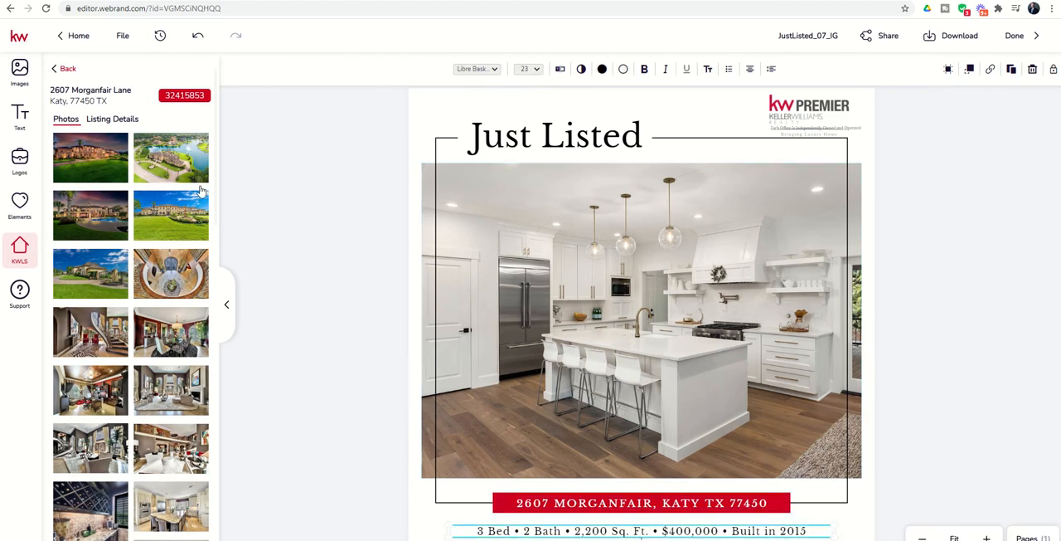
{"action": "left_click", "coordinate": [112, 119]}
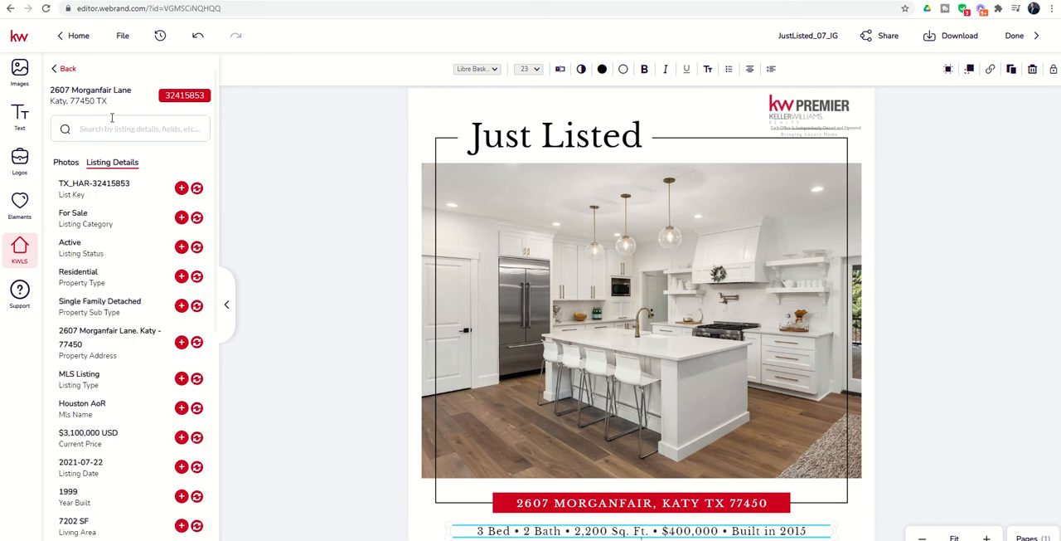
{"action": "scroll", "coordinate": [130, 239], "scroll_direction": "down", "scroll_amount": 3}
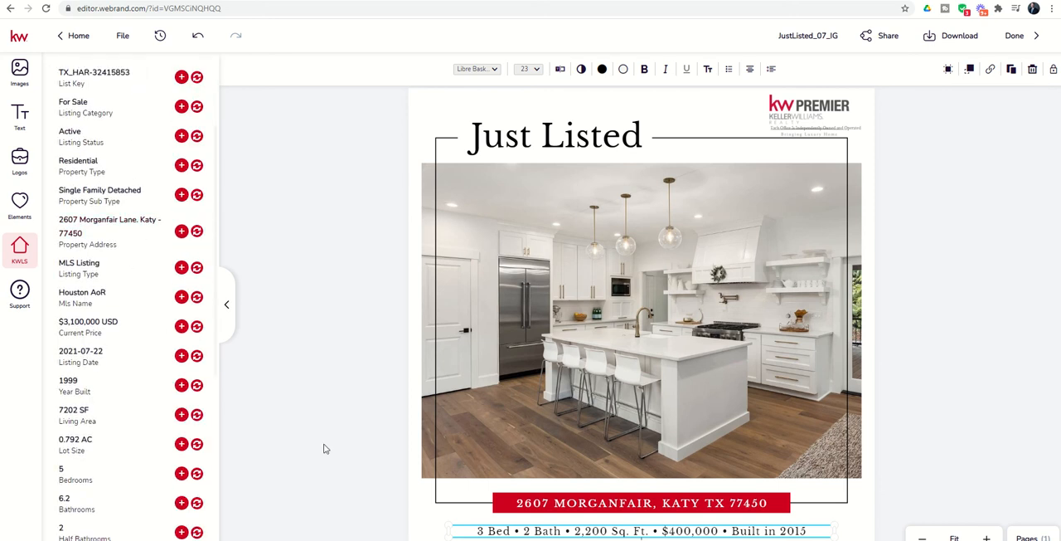
{"action": "left_click", "coordinate": [561, 69]}
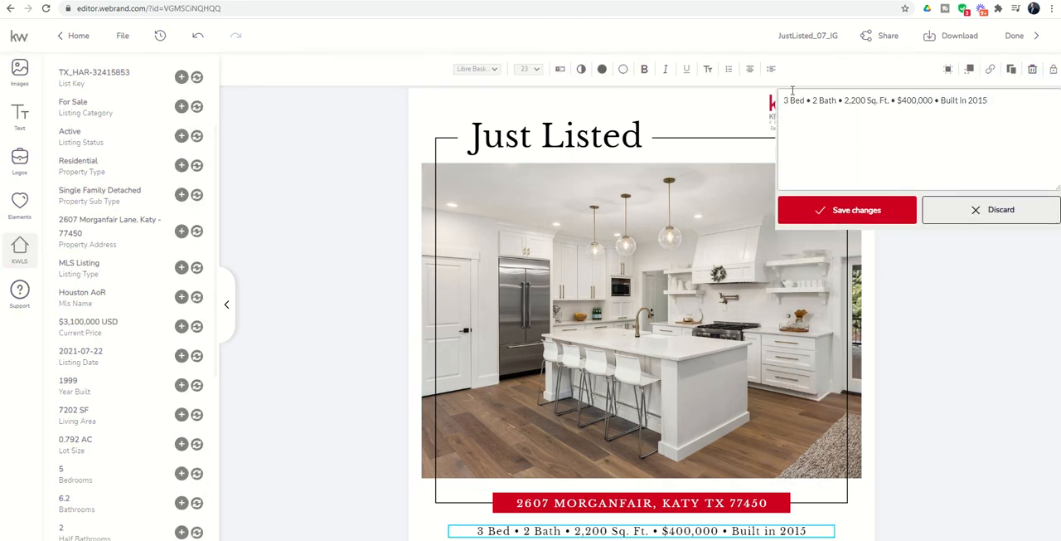
{"action": "key", "text": "BackSpace"}
{"action": "type", "text": "5"}
{"action": "key", "text": "BackSpace"}
{"action": "type", "text": "6.2"}
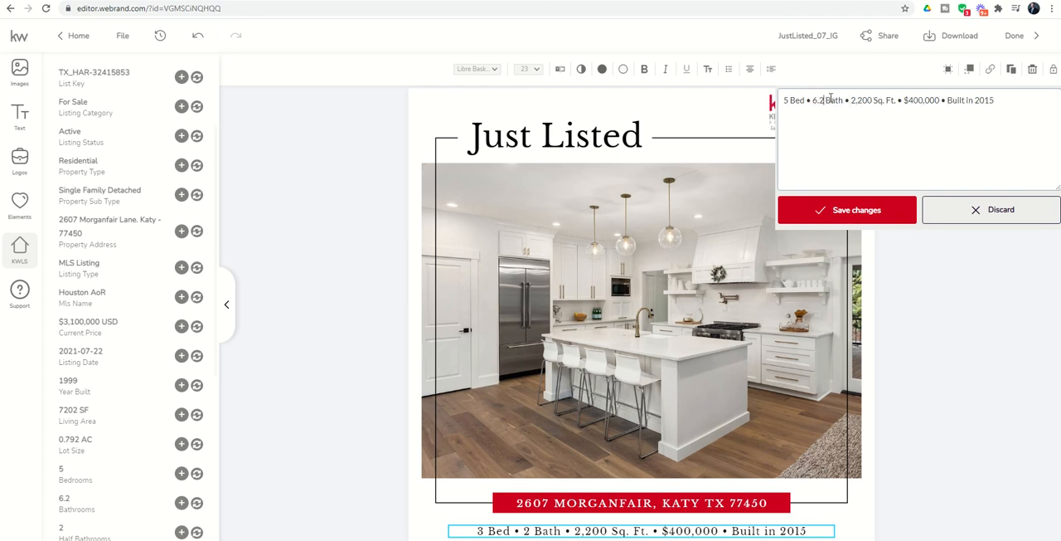
Set the square footage in the property details line to 7,202 Sq. Ft.
{"action": "left_click_drag", "start_coordinate": [857, 101], "coordinate": [869, 102]}
{"action": "left_click", "coordinate": [873, 101]}
{"action": "key", "text": "BackSpace"}
{"action": "key", "text": "BackSpace"}
{"action": "key", "text": "BackSpace"}
{"action": "key", "text": "BackSpace"}
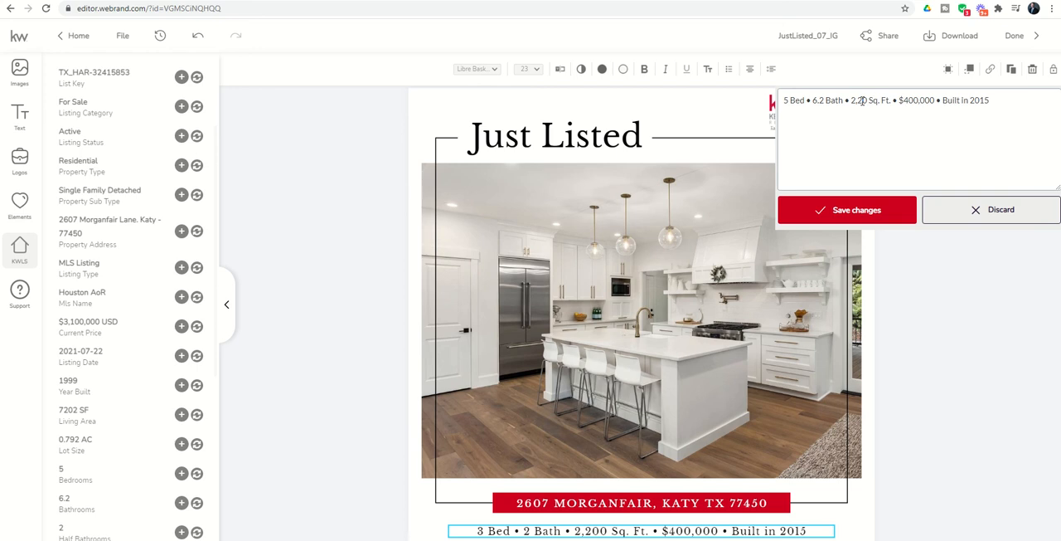
{"action": "key", "text": "BackSpace"}
{"action": "type", "text": "7,202"}
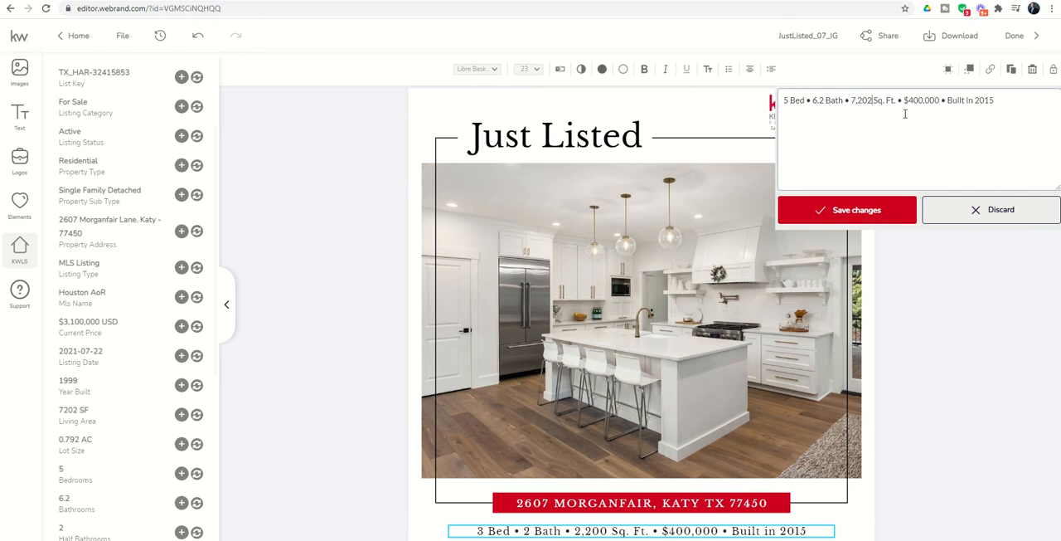
Set the price to $3,100,000 and the build year to 1999 in the property details line, and save the text.
{"action": "left_click_drag", "start_coordinate": [908, 102], "coordinate": [918, 102]}
{"action": "type", "text": "3,100"}
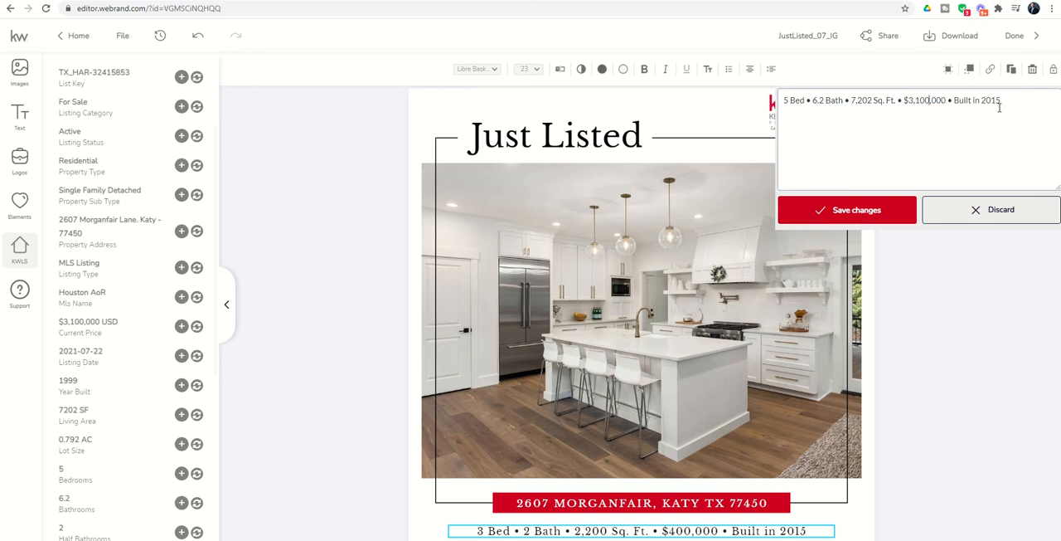
{"action": "left_click_drag", "start_coordinate": [983, 101], "coordinate": [998, 101]}
{"action": "key", "text": "BackSpace"}
{"action": "left_click", "coordinate": [826, 210]}
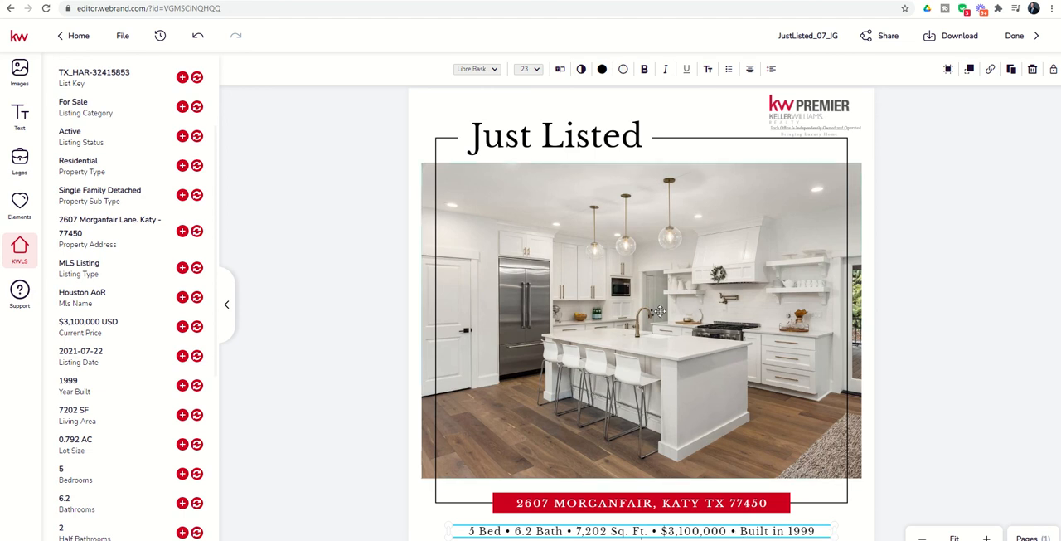
Replace the main kitchen photo with the listing's aerial photo of the house beside the lake.
{"action": "left_click", "coordinate": [424, 253]}
{"action": "scroll", "coordinate": [70, 70], "scroll_direction": "up", "scroll_amount": 3}
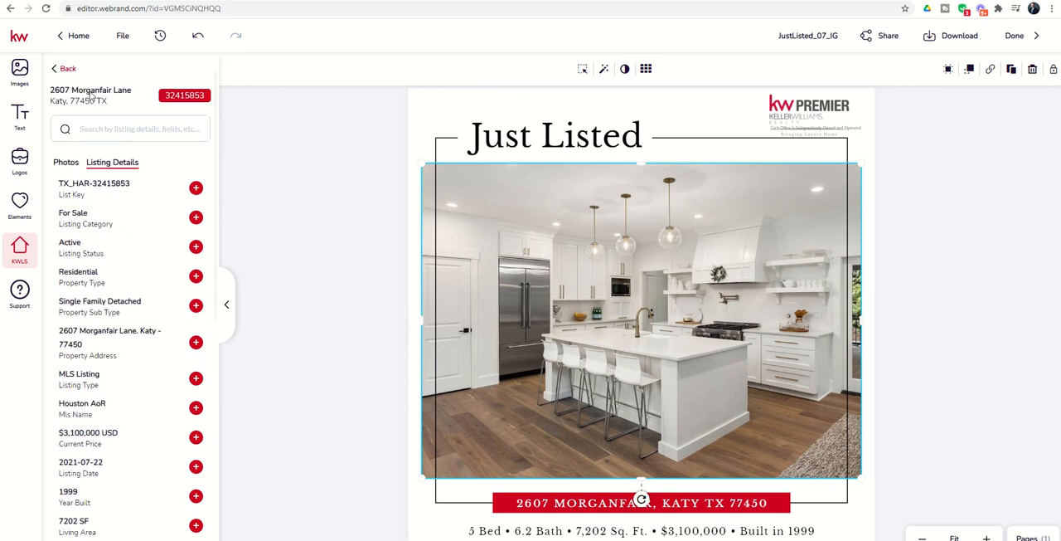
{"action": "left_click", "coordinate": [63, 161]}
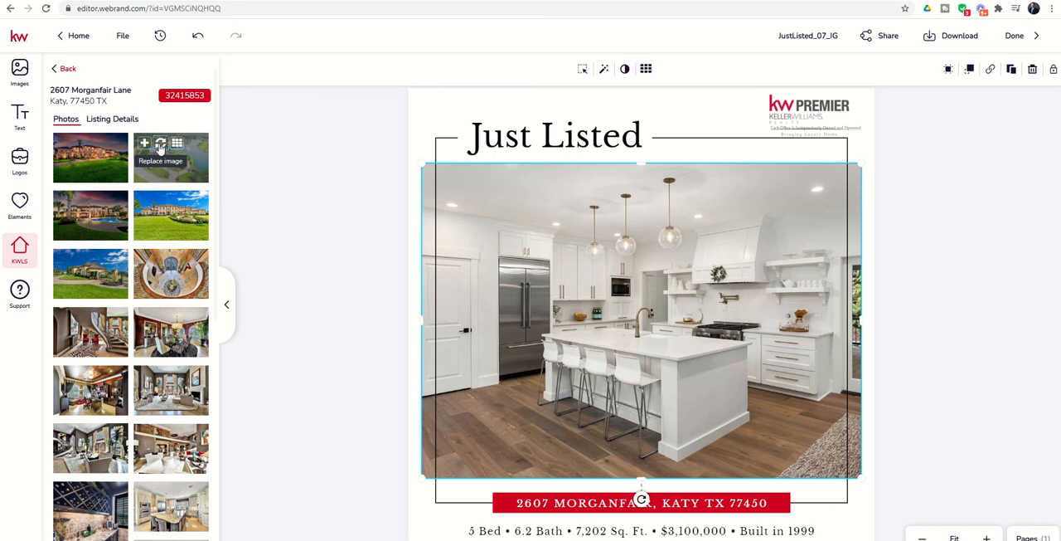
{"action": "left_click", "coordinate": [161, 145]}
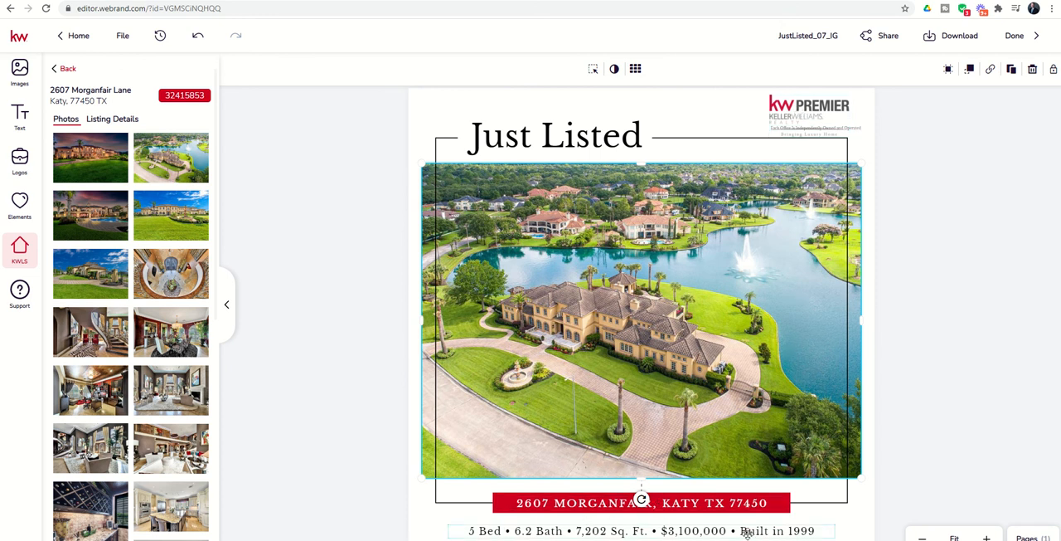
Download page 1 of the design as a JPG with the image quality set to 100.
{"action": "left_click", "coordinate": [953, 40]}
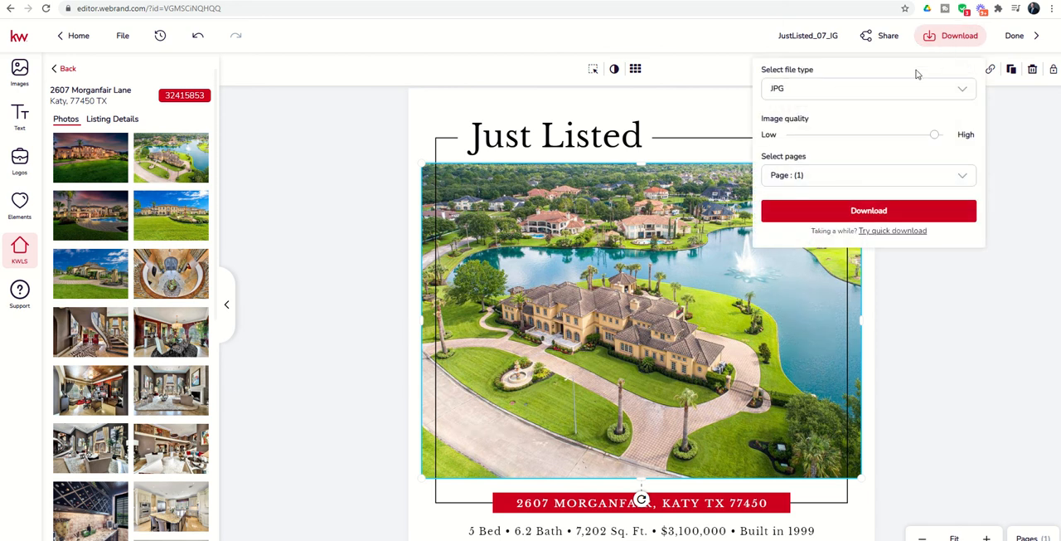
{"action": "left_click", "coordinate": [875, 98]}
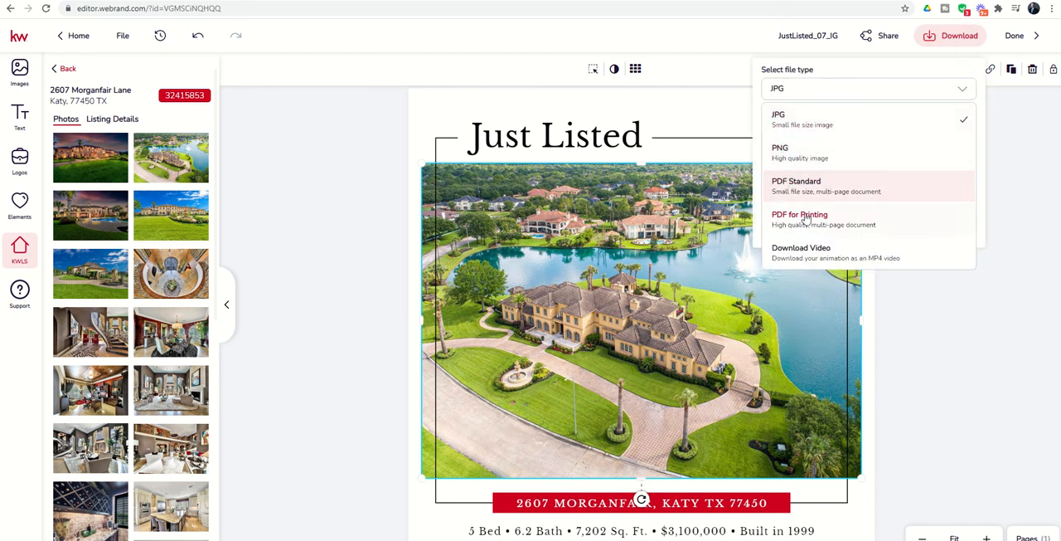
{"action": "left_click", "coordinate": [801, 124]}
{"action": "left_click_drag", "start_coordinate": [931, 140], "coordinate": [953, 141]}
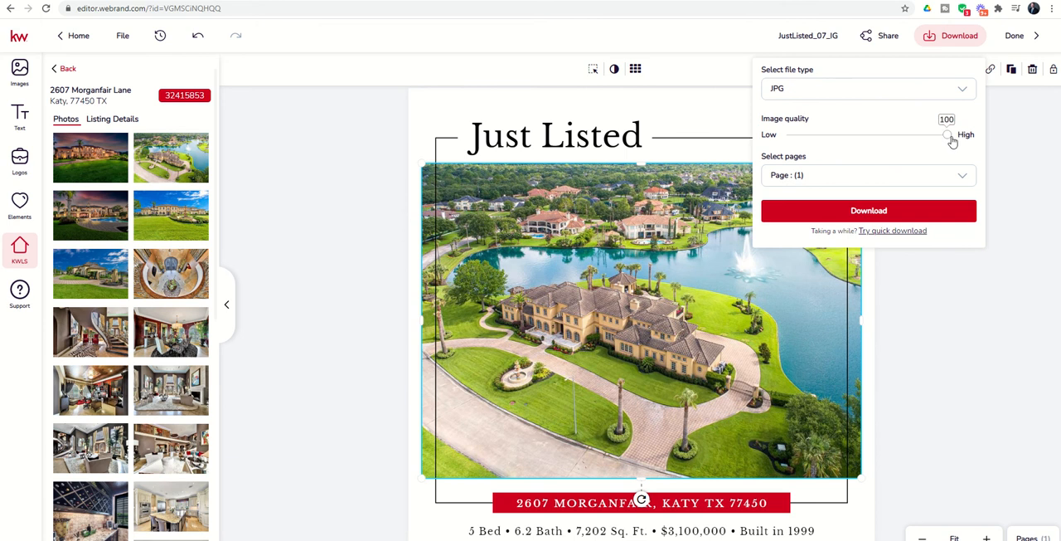
{"action": "left_click", "coordinate": [929, 177]}
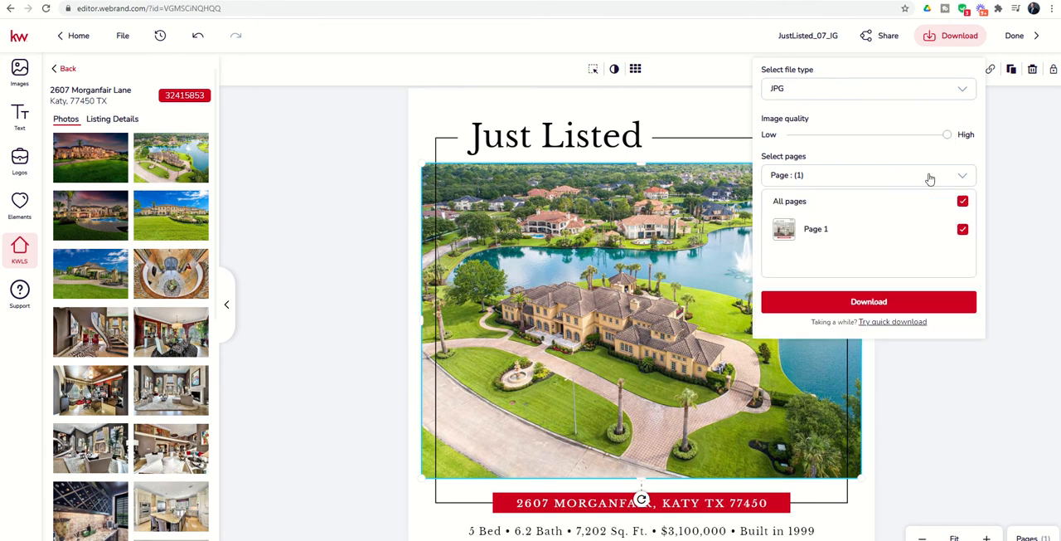
{"action": "left_click", "coordinate": [857, 186]}
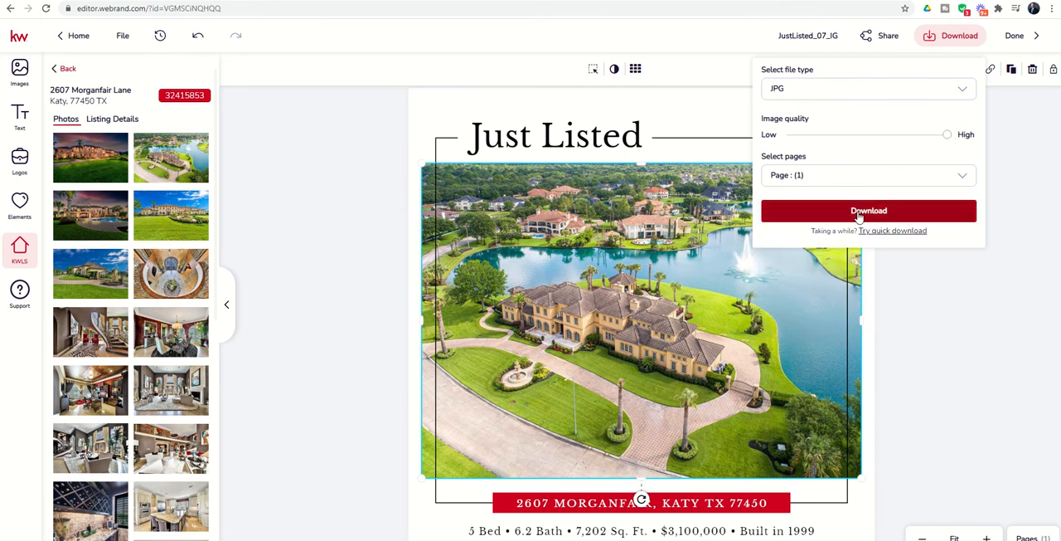
{"action": "left_click", "coordinate": [859, 213]}
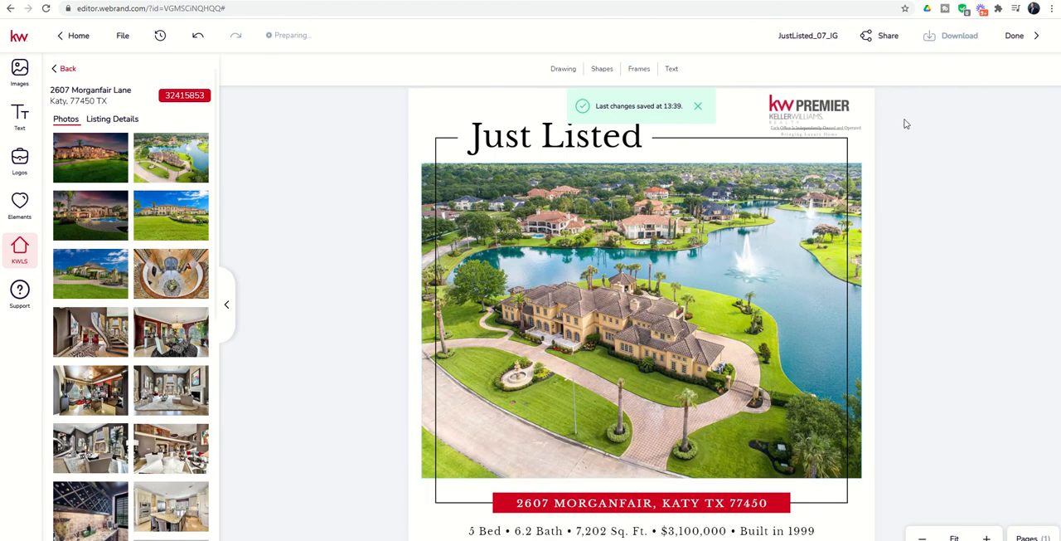
Finish editing the design and locate its JustListed_07_IG entry in the Designs list.
{"action": "left_click", "coordinate": [1017, 37]}
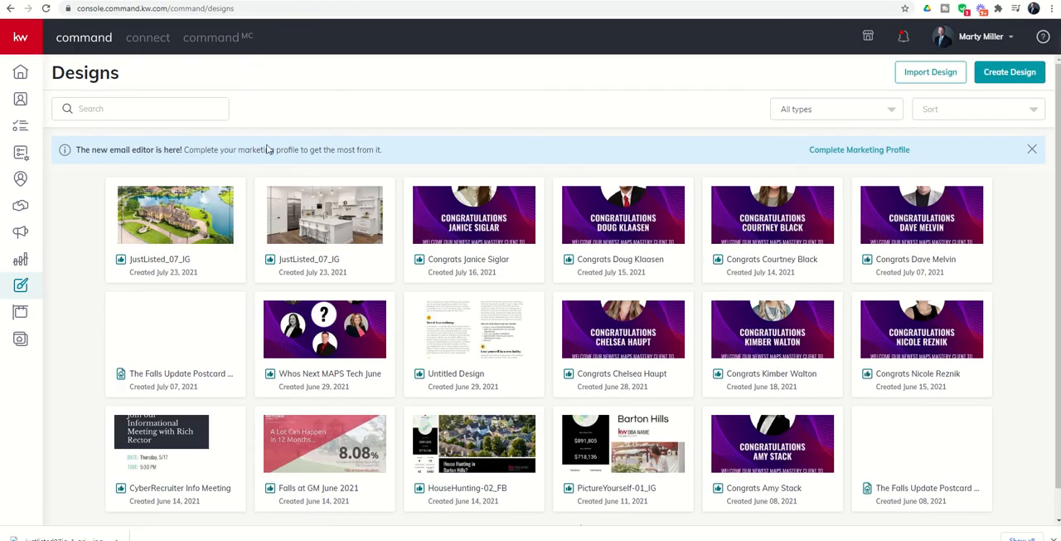
{"action": "mouse_move", "coordinate": [192, 188]}
{"action": "mouse_move", "coordinate": [190, 222]}
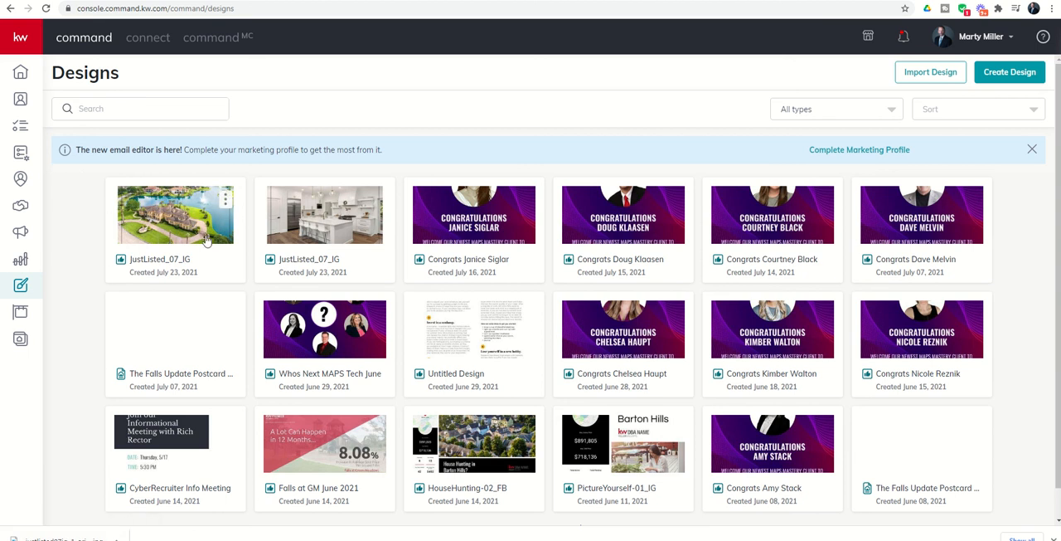